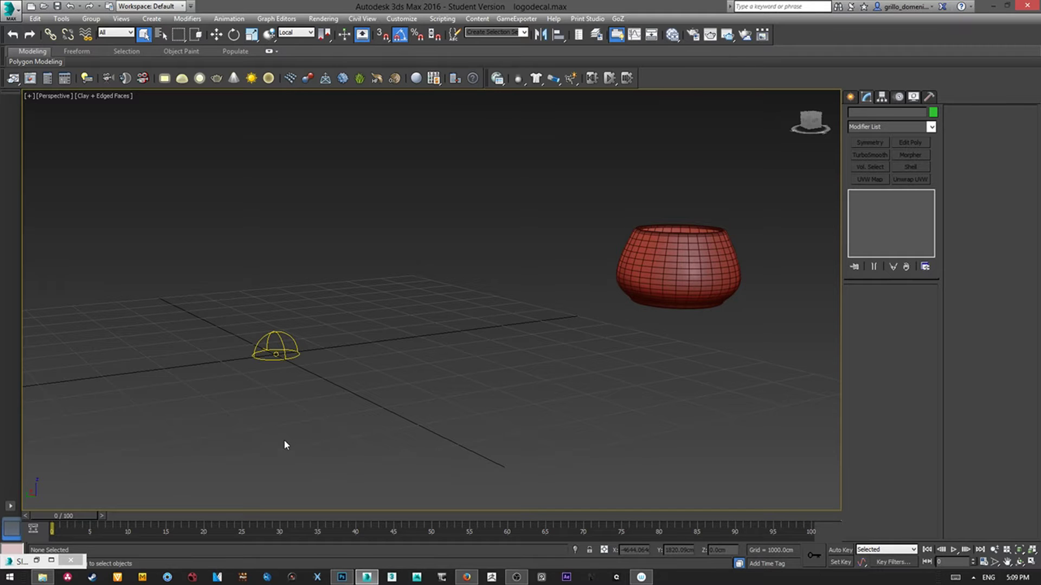
Step: Select the pot and add a second Unwrap UVW modifier to it
middle_drag(542, 281, 458, 239)
click(500, 302)
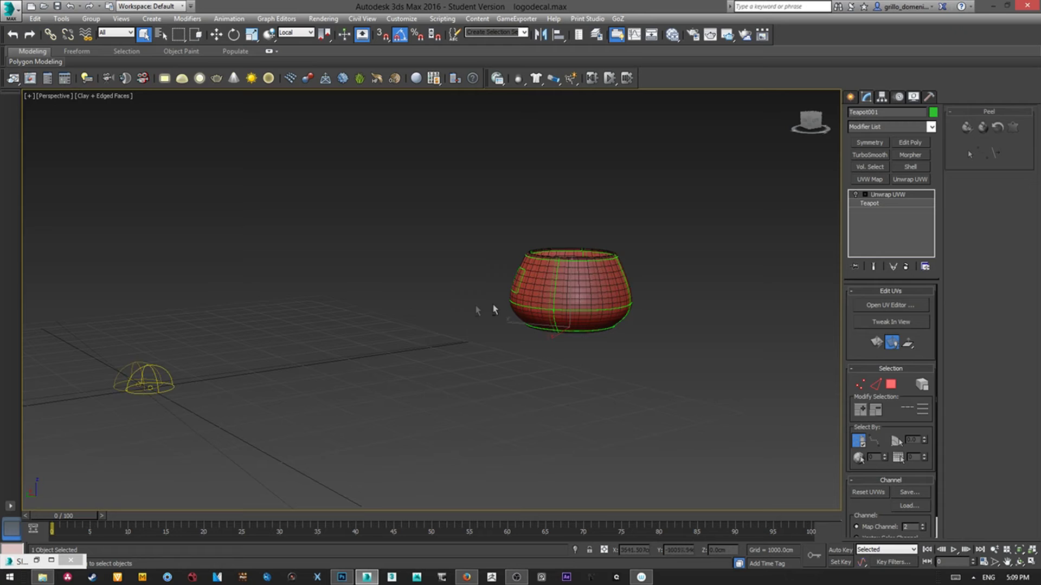
scroll(488, 307, up, 4)
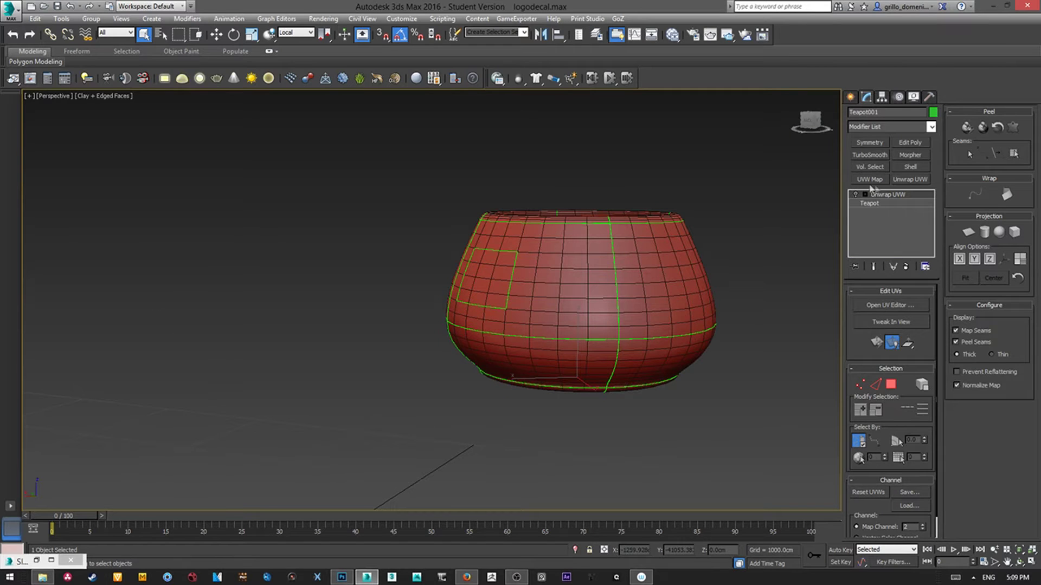
click(912, 181)
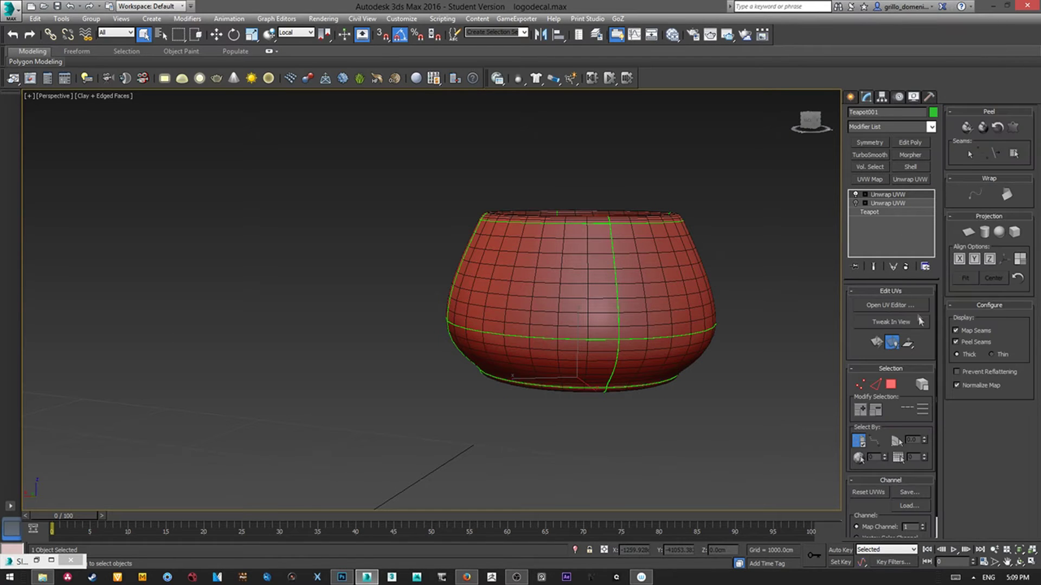
Step: In polygon mode, select the pot's whole UV shell and move it outside the 0–1 checker tile
click(890, 305)
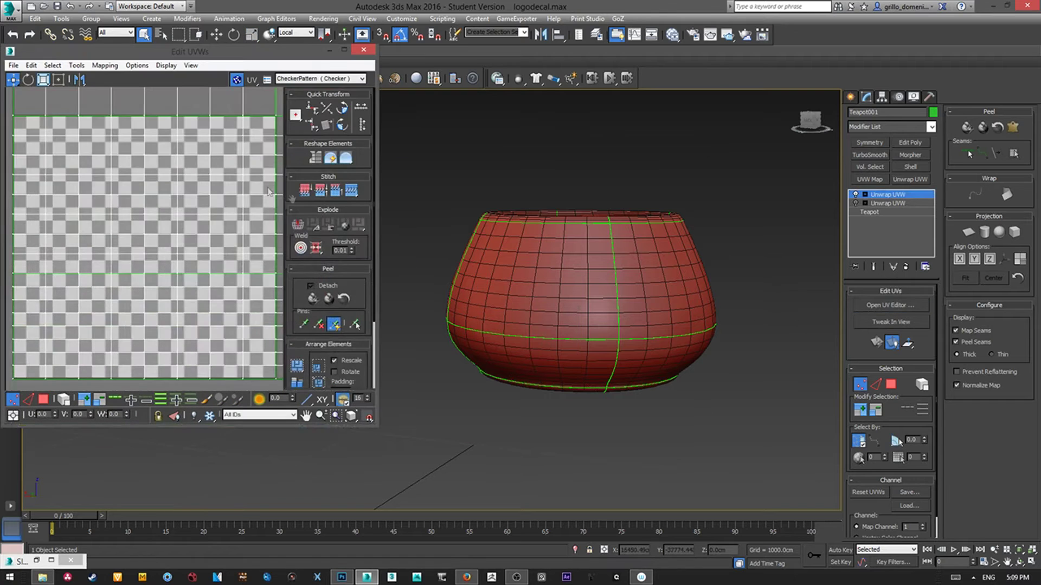
scroll(163, 193, down, 5)
key(3)
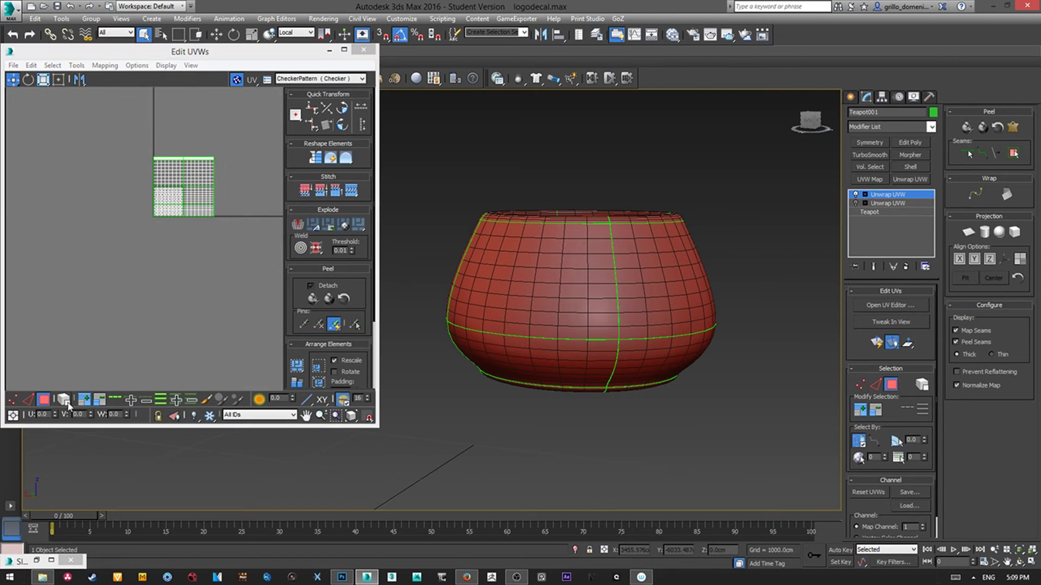
middle_drag(138, 210, 134, 256)
click(174, 224)
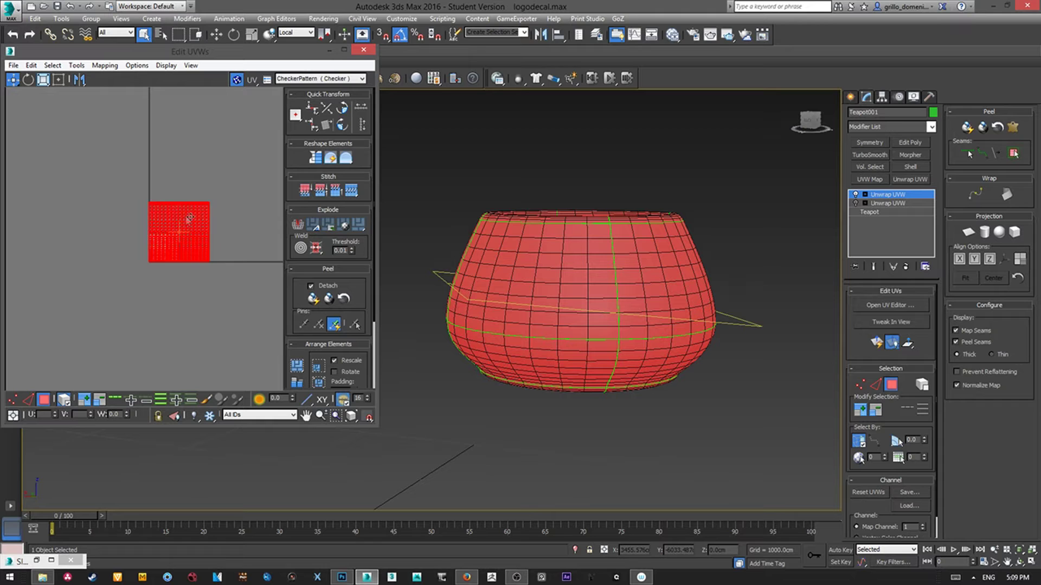
drag(189, 219, 270, 326)
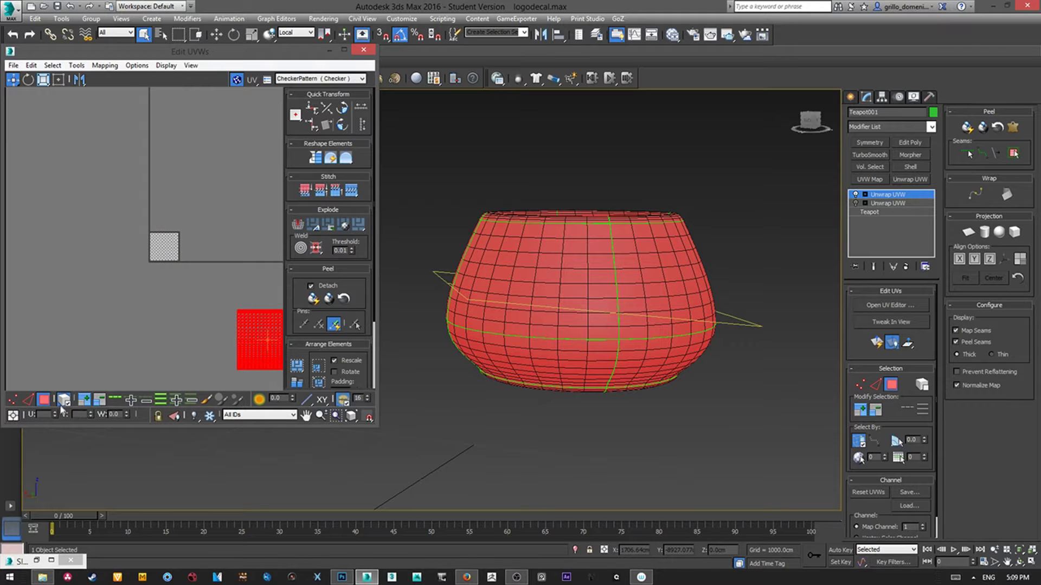
scroll(531, 237, up, 2)
scroll(530, 236, up, 2)
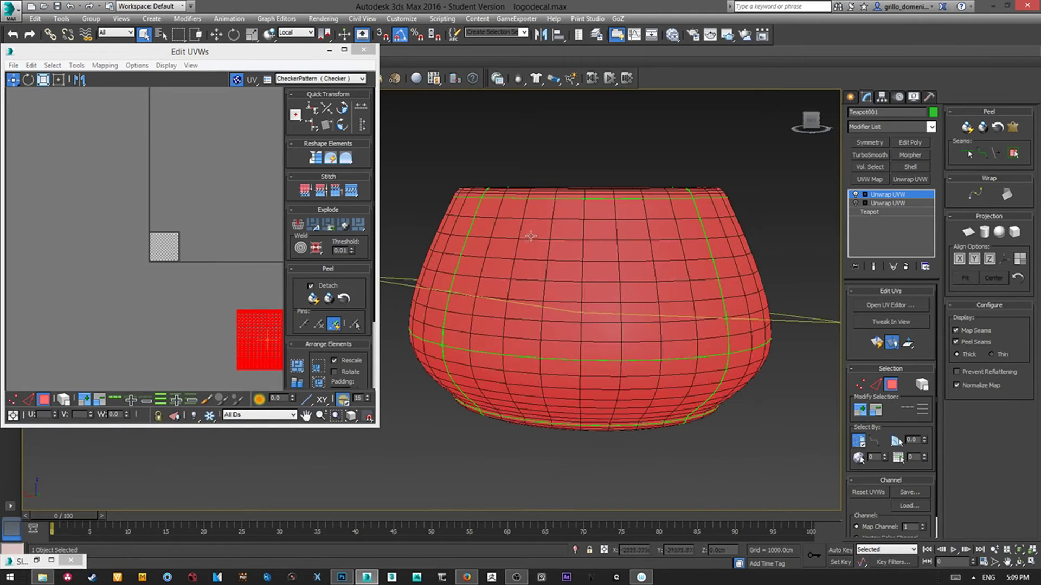
Step: Select a rectangular block of faces on the pot's front for the logo
click(531, 237)
ctrl+click(566, 230)
ctrl+click(600, 230)
ctrl+click(599, 248)
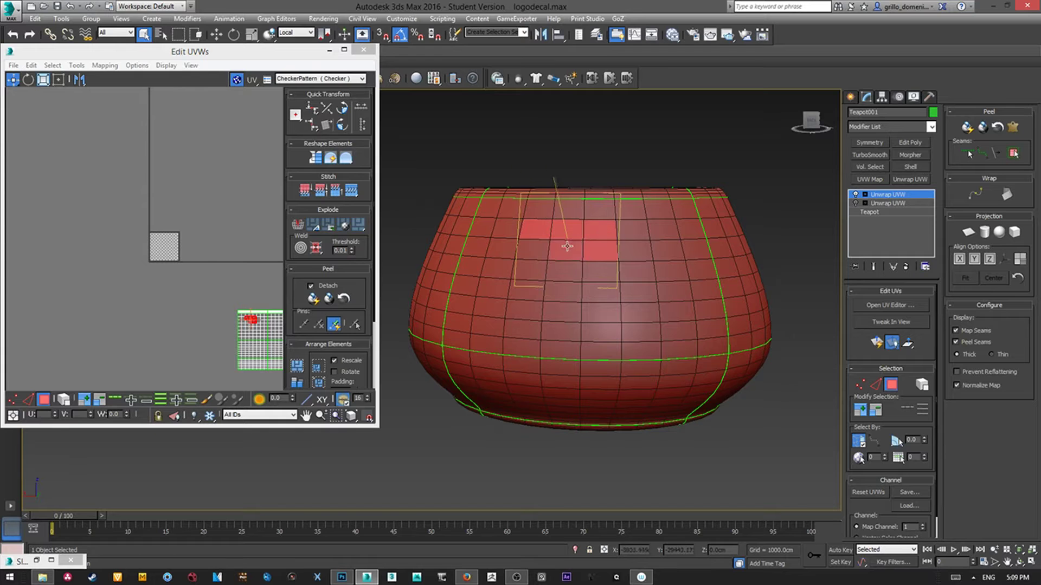
ctrl+click(532, 250)
ctrl+click(567, 251)
ctrl+click(602, 274)
ctrl+click(567, 276)
ctrl+click(536, 281)
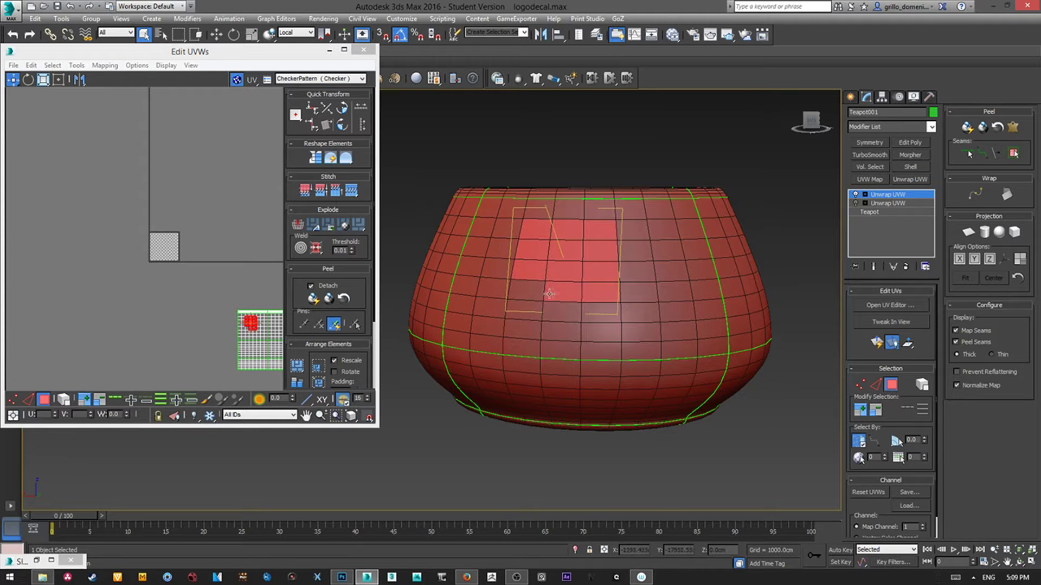
Step: Add the bottom row of front faces to complete the logo patch selection
alt+middle_drag(538, 294, 556, 291)
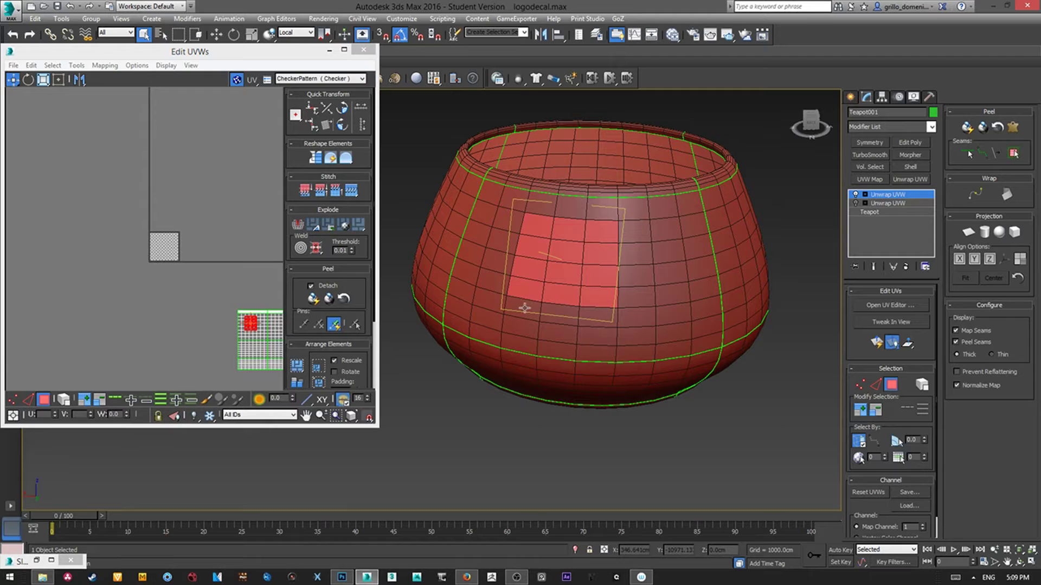
ctrl+click(525, 318)
ctrl+click(561, 317)
ctrl+click(601, 319)
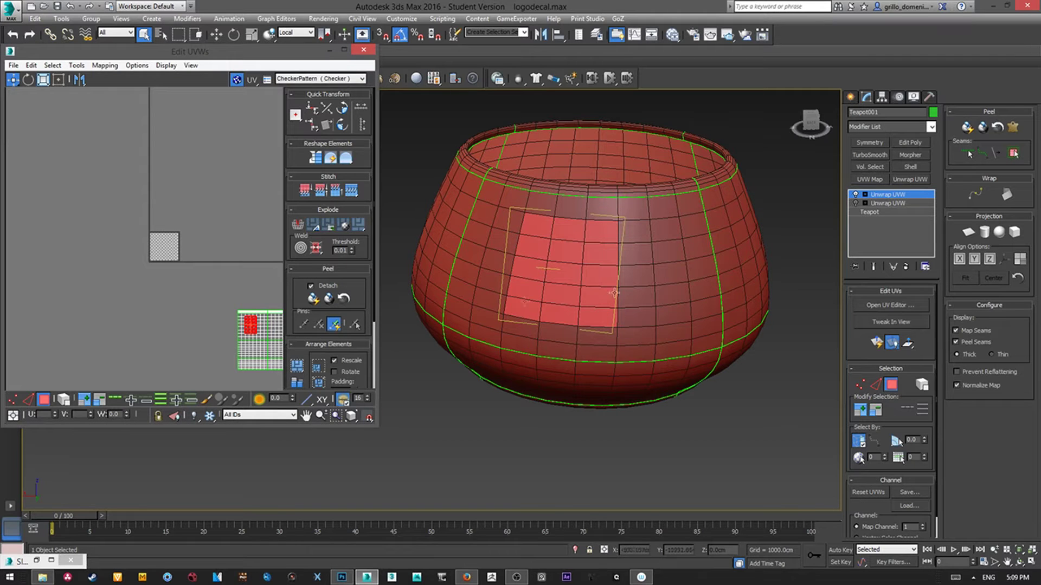
Step: Quick Peel the logo patch flat and pack it into the empty checker tile
click(968, 128)
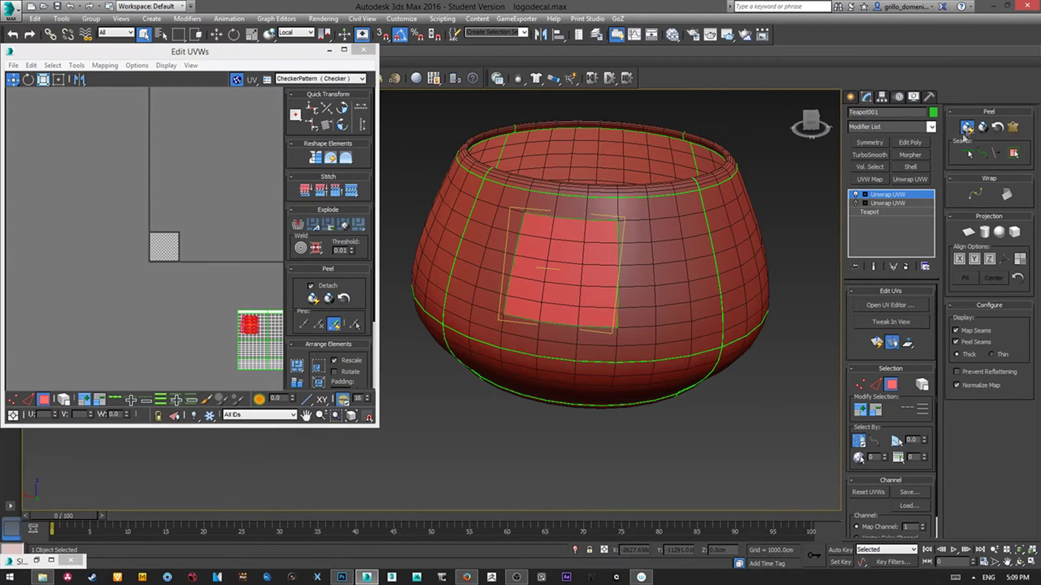
click(297, 366)
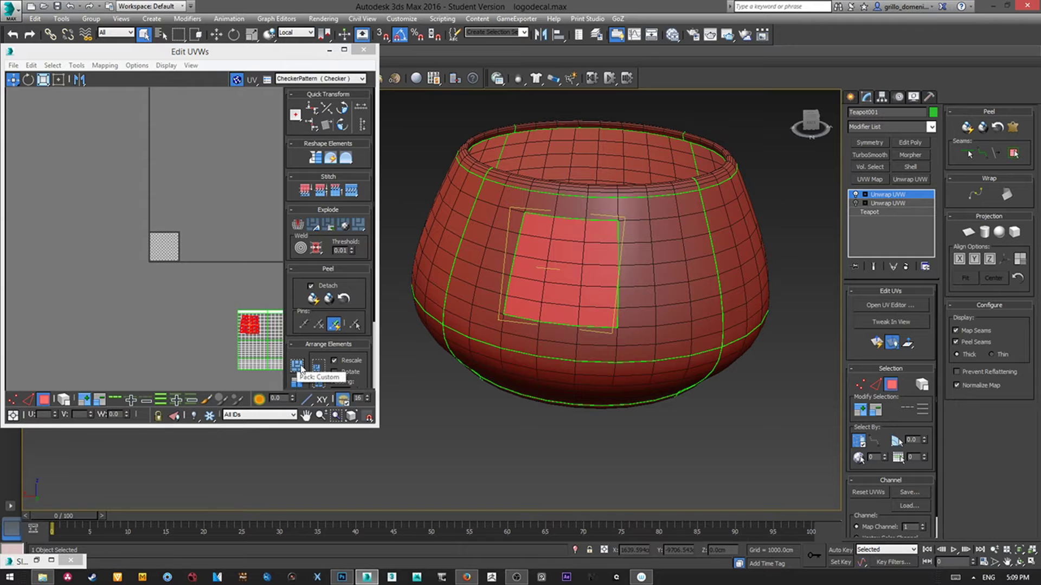
scroll(190, 223, up, 4)
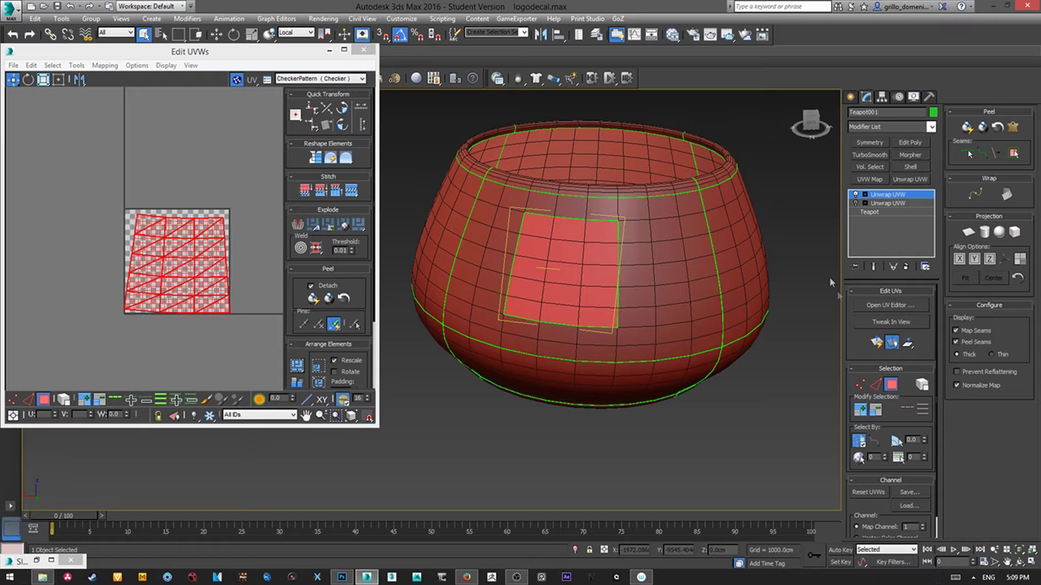
Step: Switch the unwrap to map channel 2, moving the logo UVs over, and reactivate the top modifier
click(922, 528)
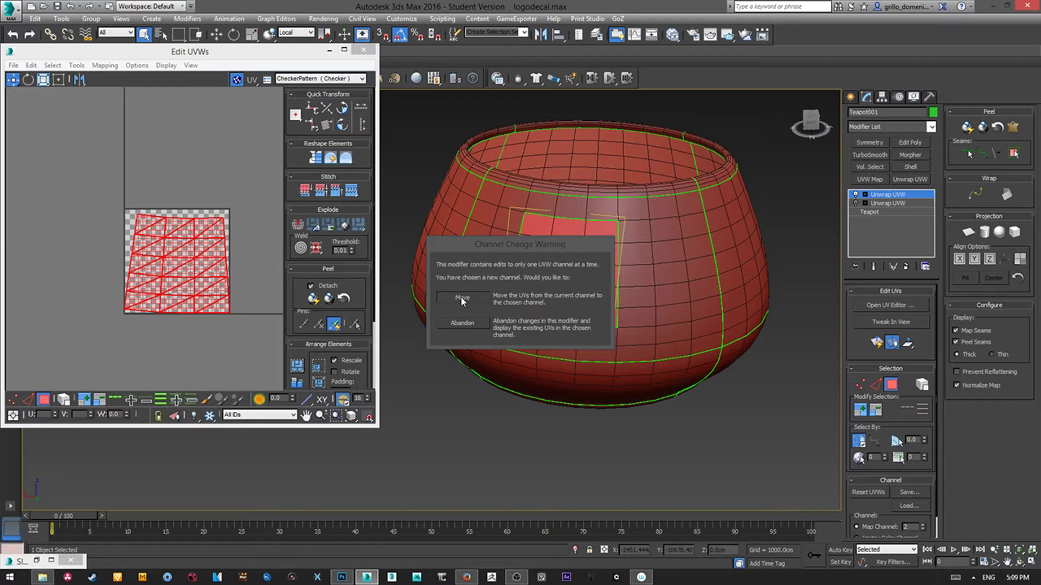
click(460, 296)
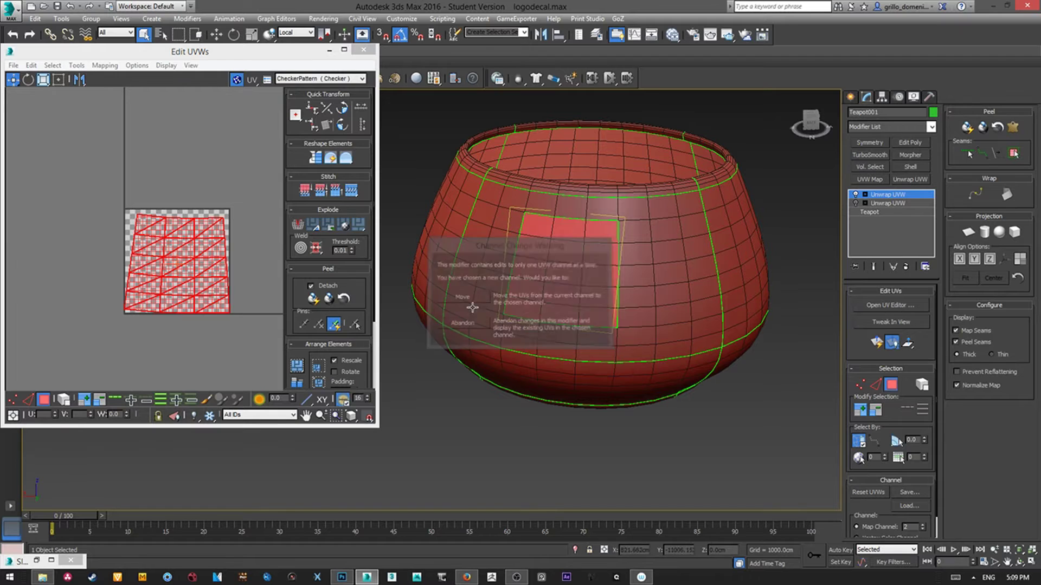
click(884, 202)
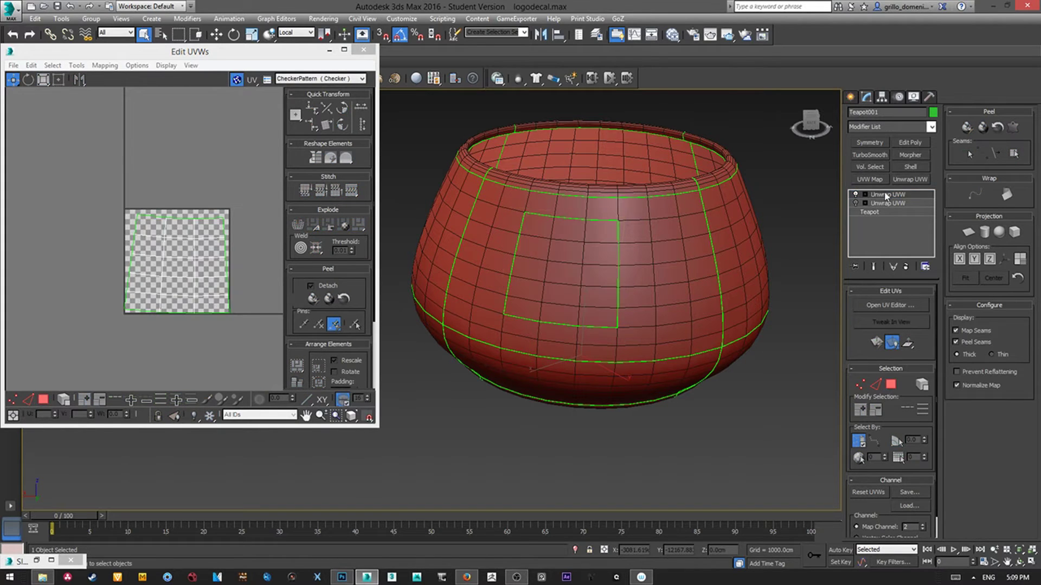
Step: Rename the top Unwrap UVW modifier to 'Unwrap logo'
right_click(889, 200)
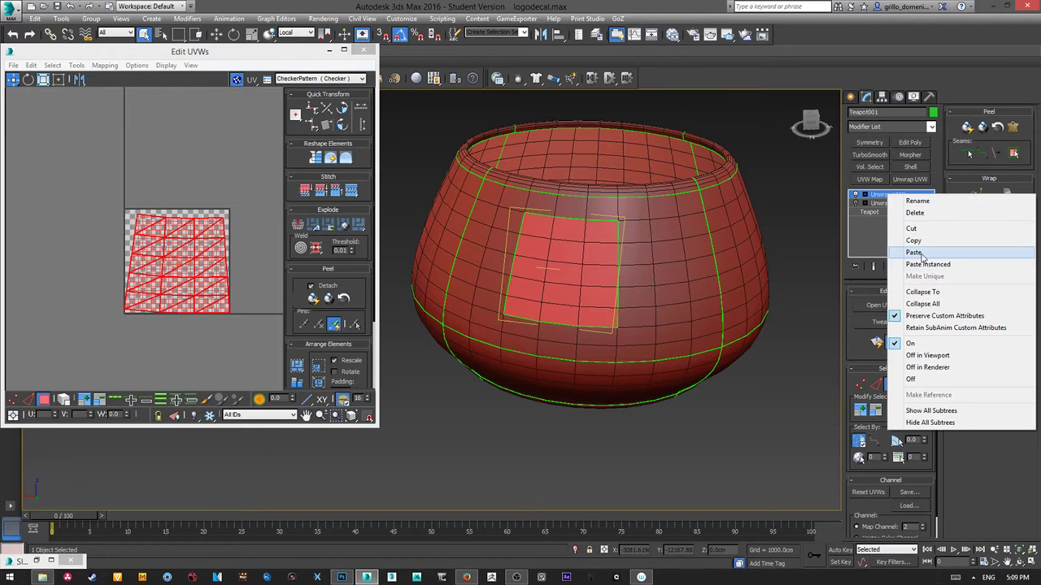
click(917, 201)
key(BackSpace)
key(BackSpace)
key(BackSpace)
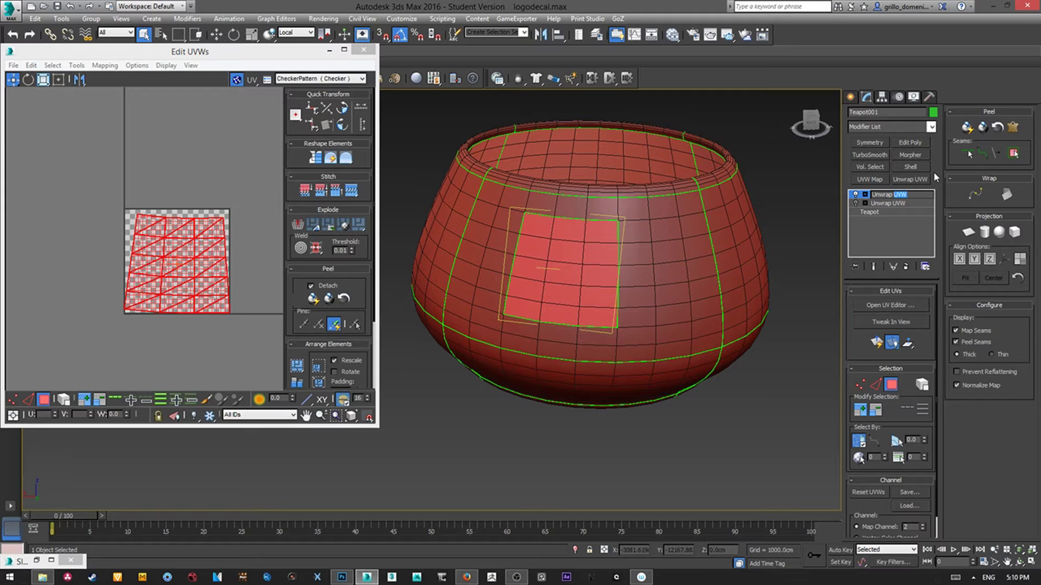
text(logo)
key(Return)
alt+middle_drag(630, 303, 646, 314)
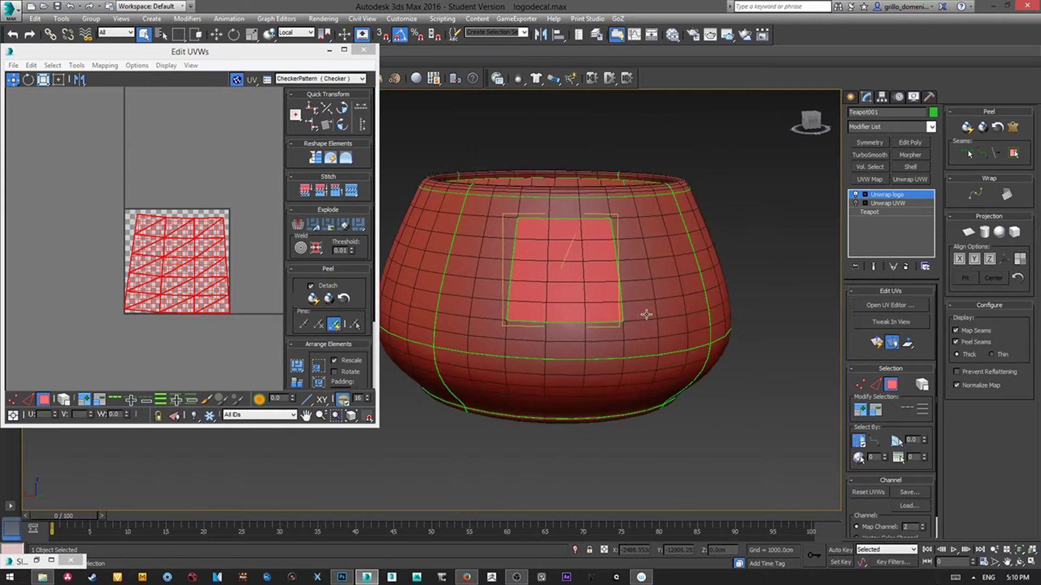
Step: Close the UV editor and run a V-Ray render of the pot against the brick backdrop
click(364, 50)
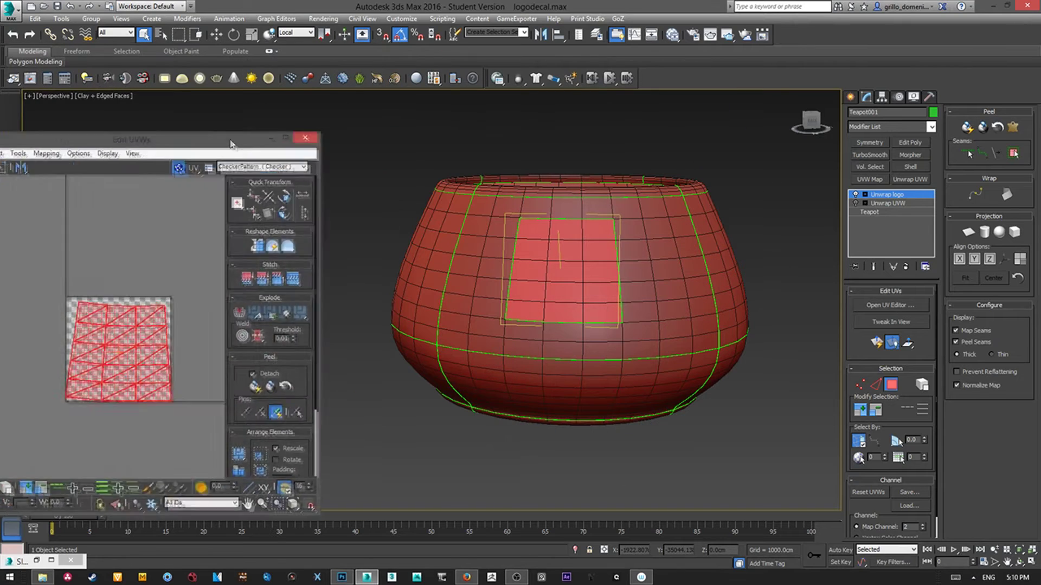
alt+middle_drag(557, 159, 356, 214)
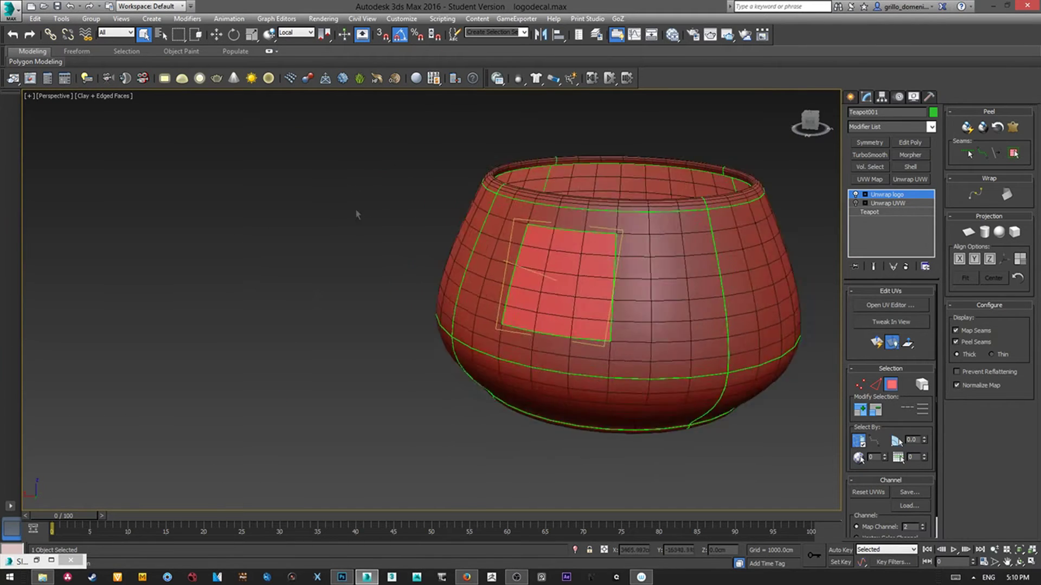
scroll(356, 213, down, 3)
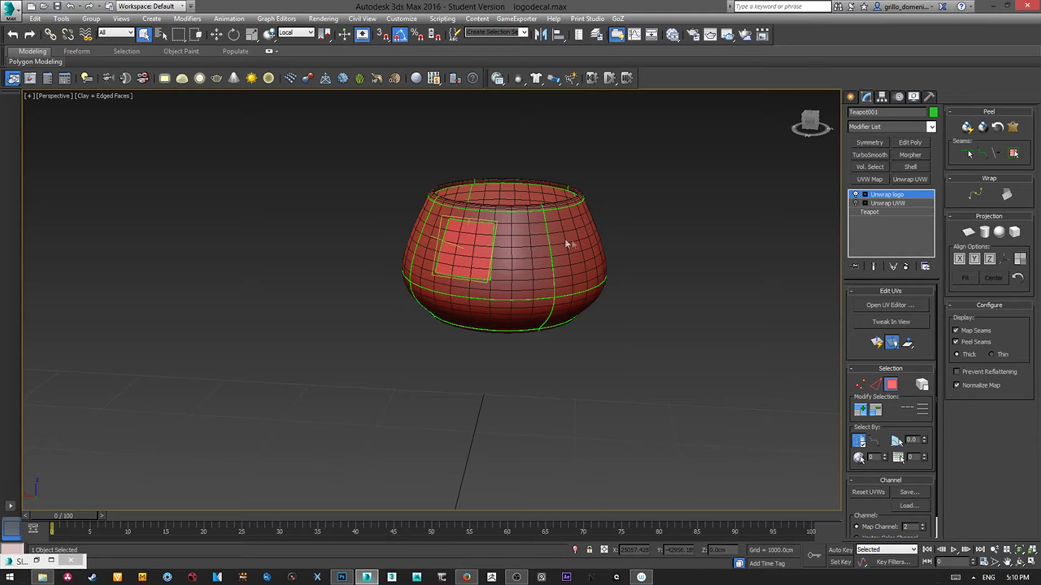
key(shift+q)
alt+middle_drag(567, 244, 562, 242)
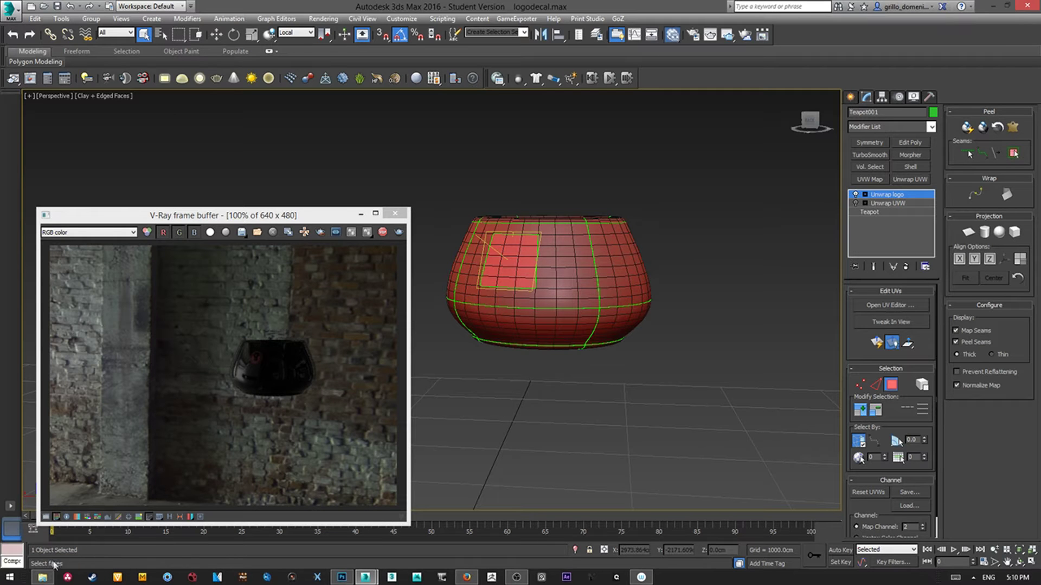
Step: Delete the Map #2 Composite wires into Material #7 and re-render the pot dark with no logo
key(m)
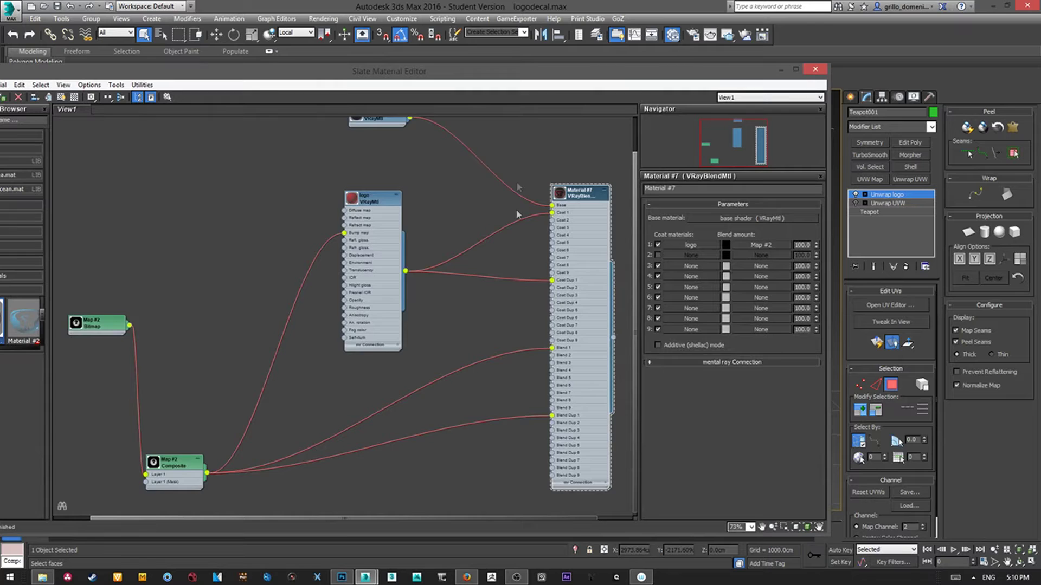
drag(380, 345, 402, 396)
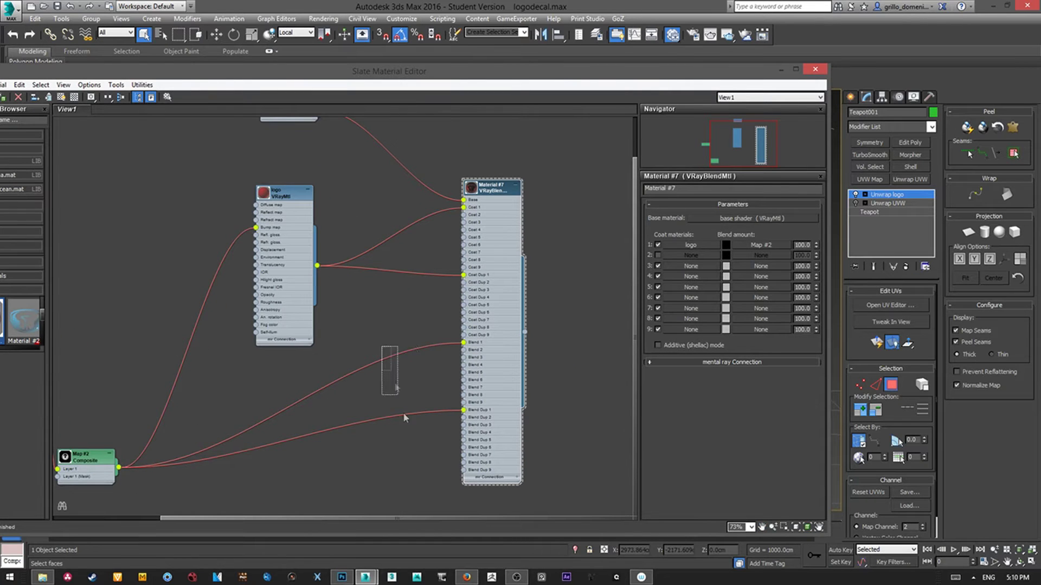
key(Delete)
key(m)
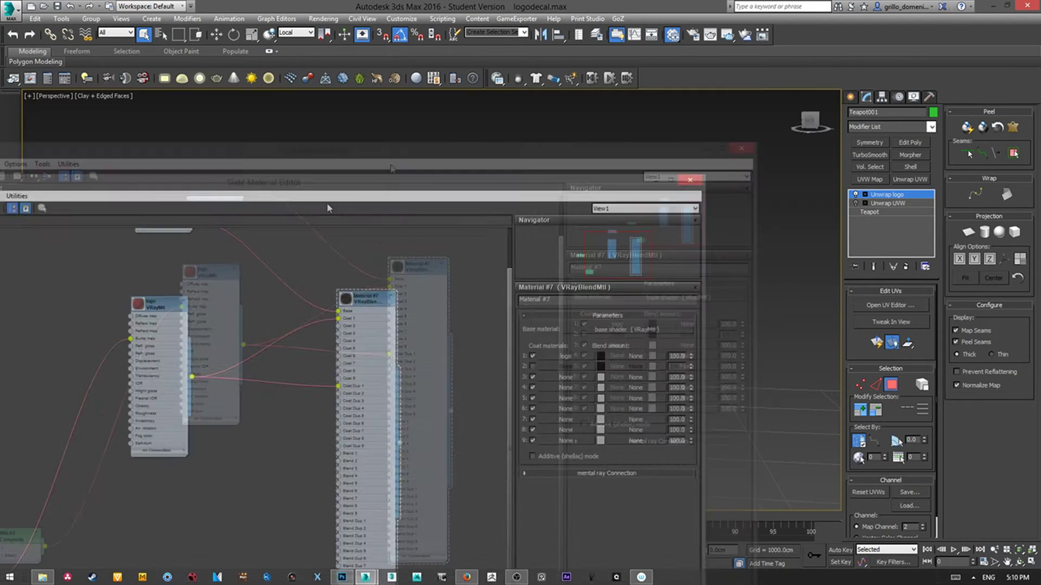
key(shift+q)
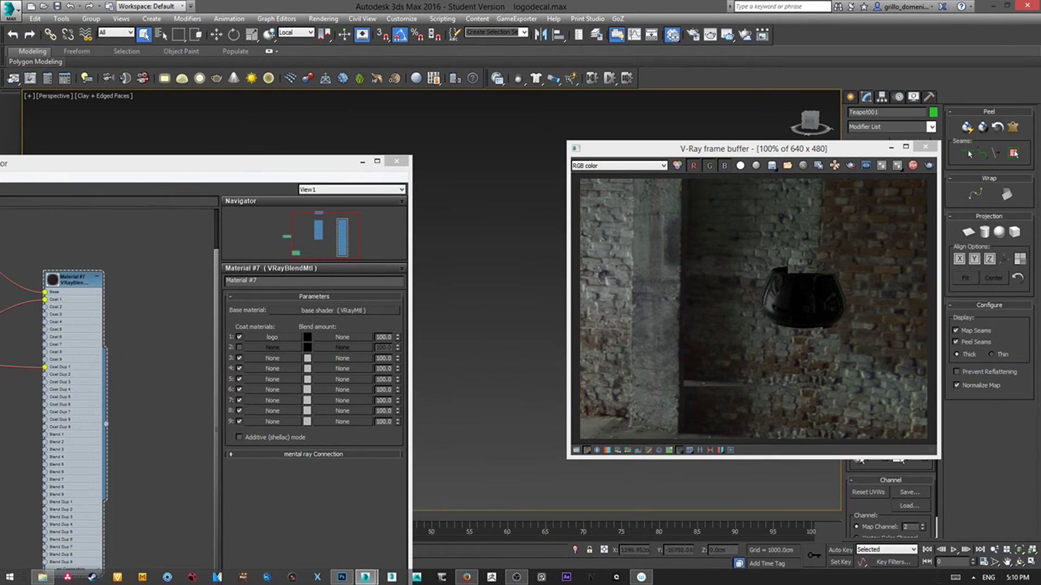
scroll(484, 258, down, 3)
scroll(500, 244, down, 2)
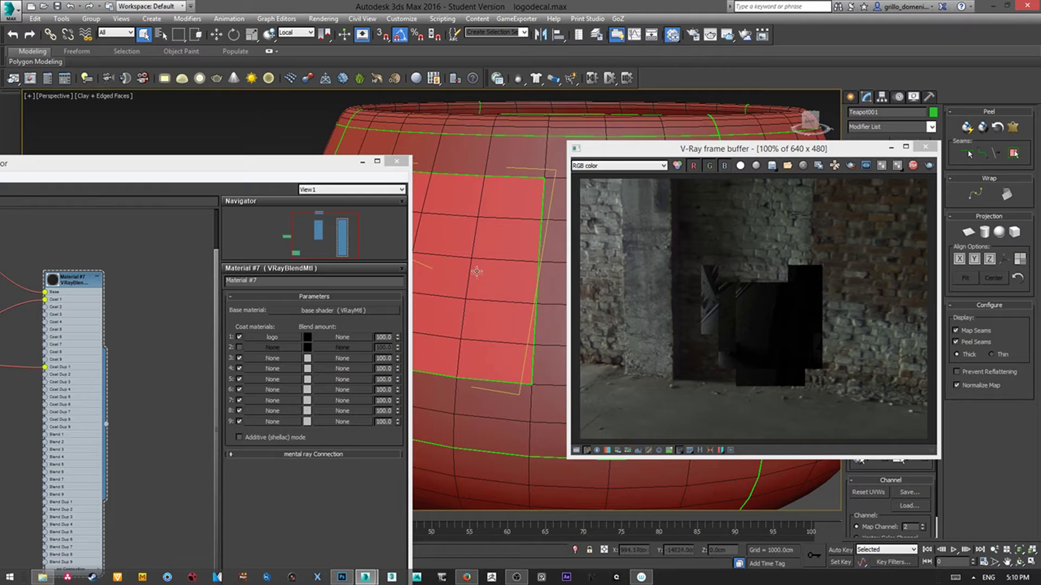
scroll(499, 244, down, 2)
scroll(500, 272, up, 2)
scroll(499, 272, down, 2)
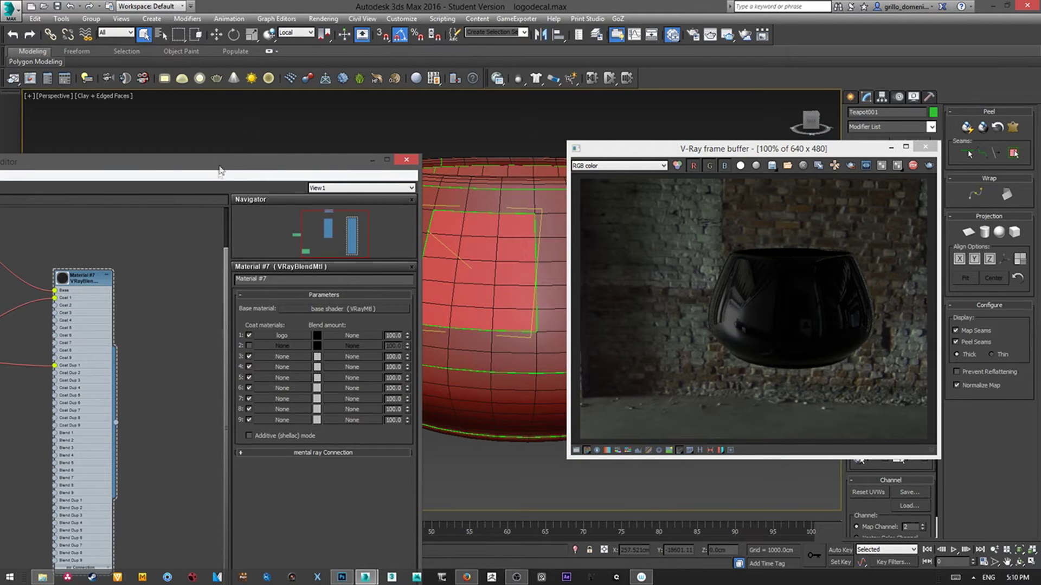
drag(219, 170, 576, 124)
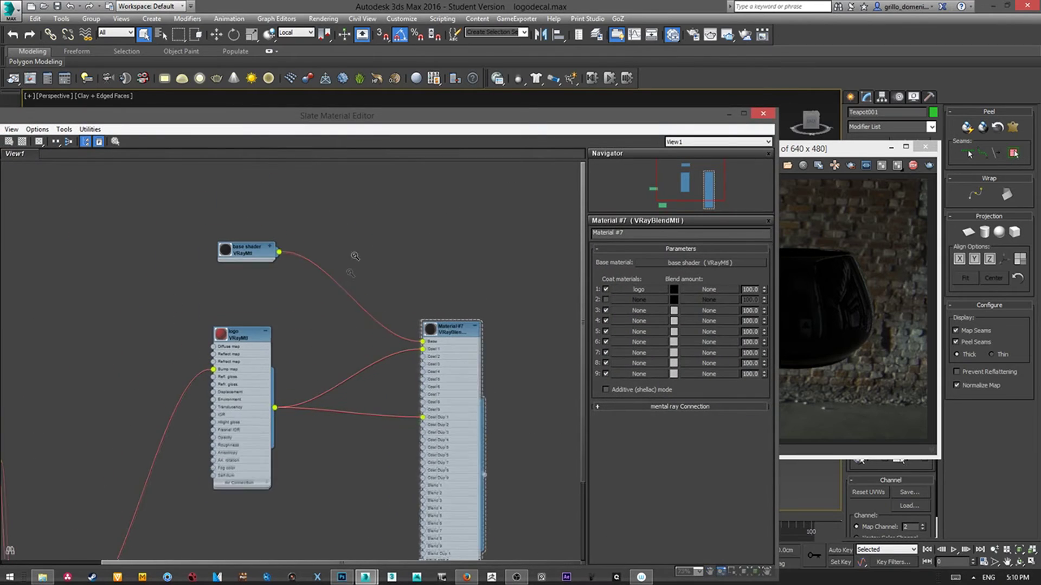
scroll(355, 256, up, 1)
scroll(379, 240, up, 1)
scroll(398, 225, up, 1)
scroll(412, 215, up, 1)
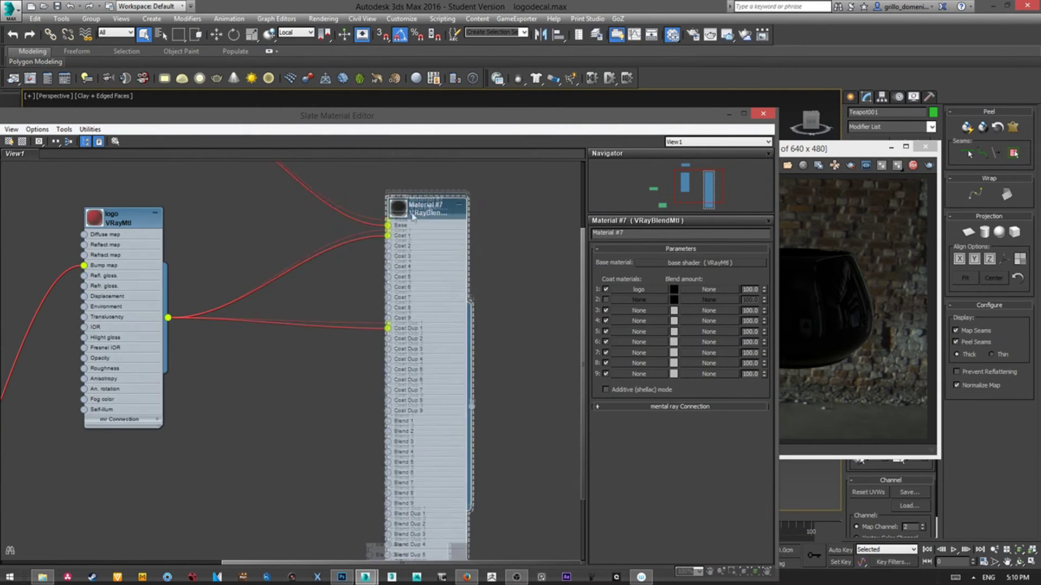
Step: Reposition the base shader node and review its parameters in the Slate graph
middle_drag(414, 215, 462, 301)
drag(194, 190, 288, 232)
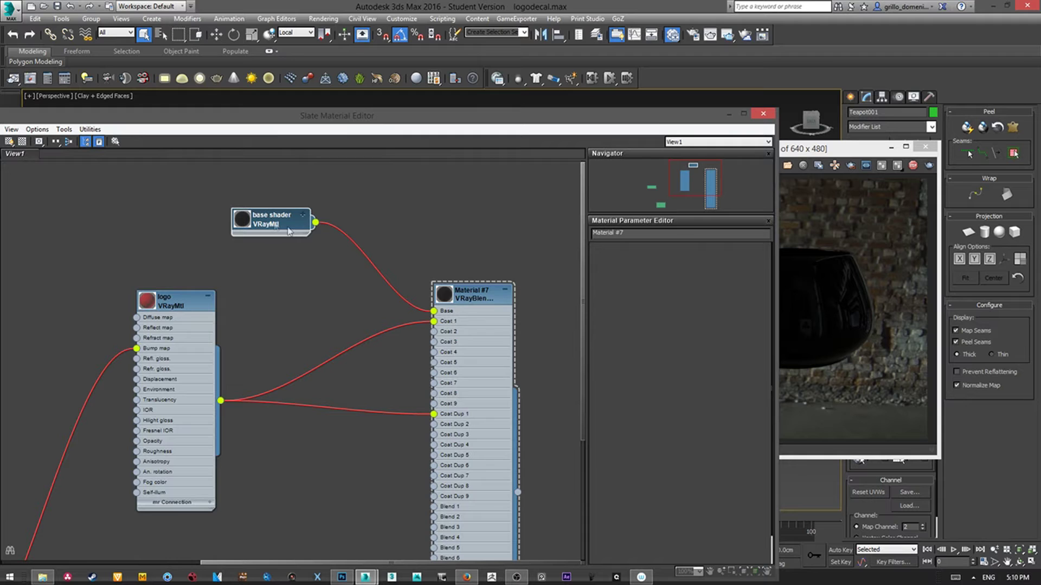
double_click(289, 232)
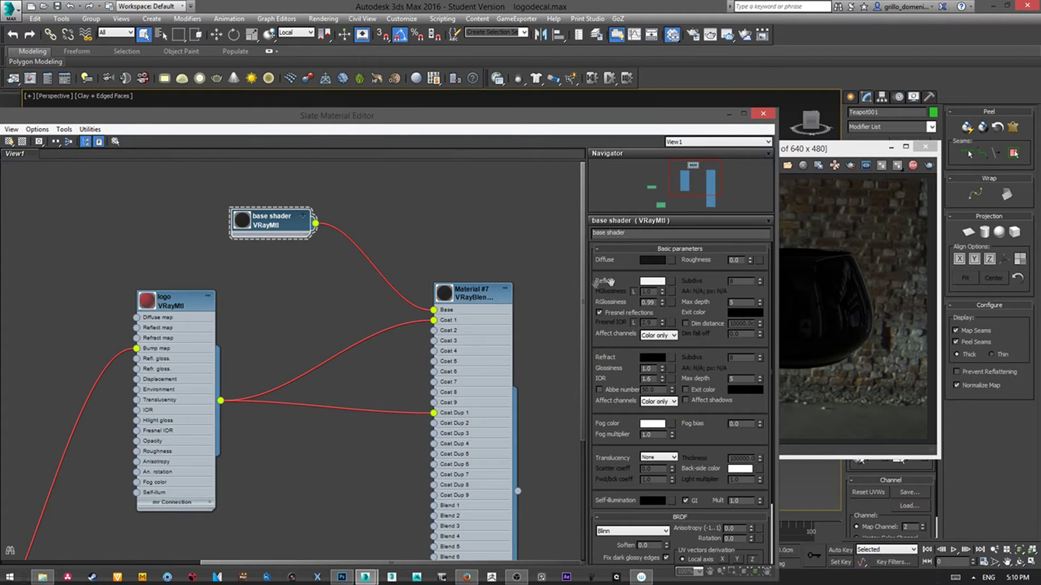
middle_drag(317, 300, 291, 264)
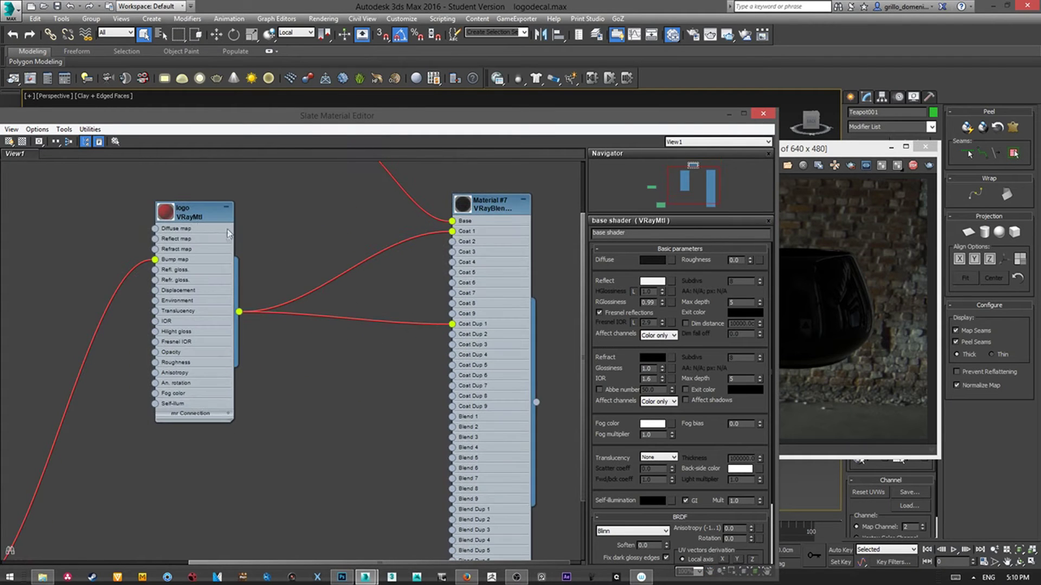
middle_drag(227, 234, 302, 274)
Step: Move the logo material node, check the blend coat settings and the logo material's parameters
drag(194, 273, 311, 277)
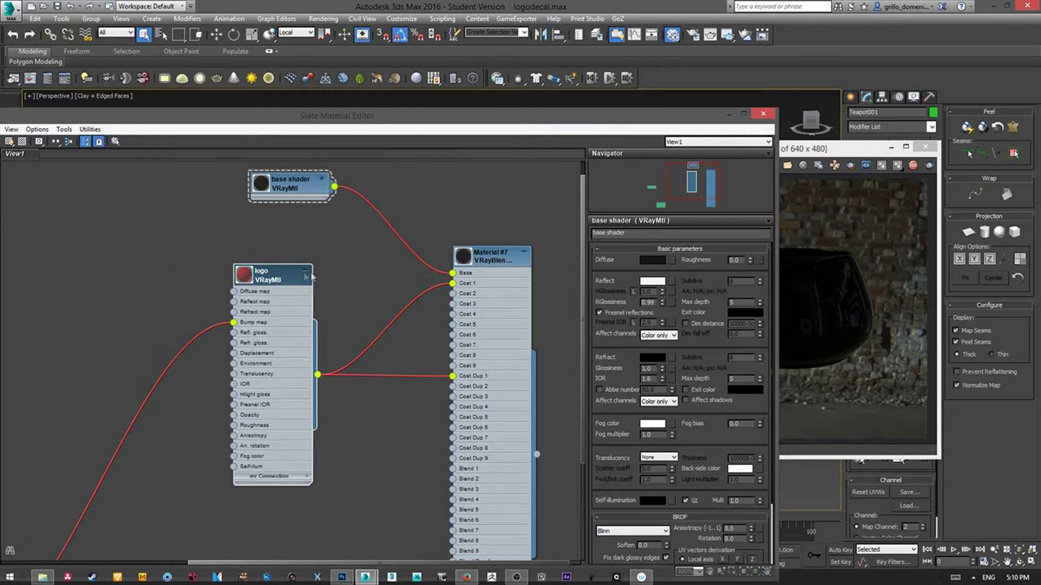
click(509, 260)
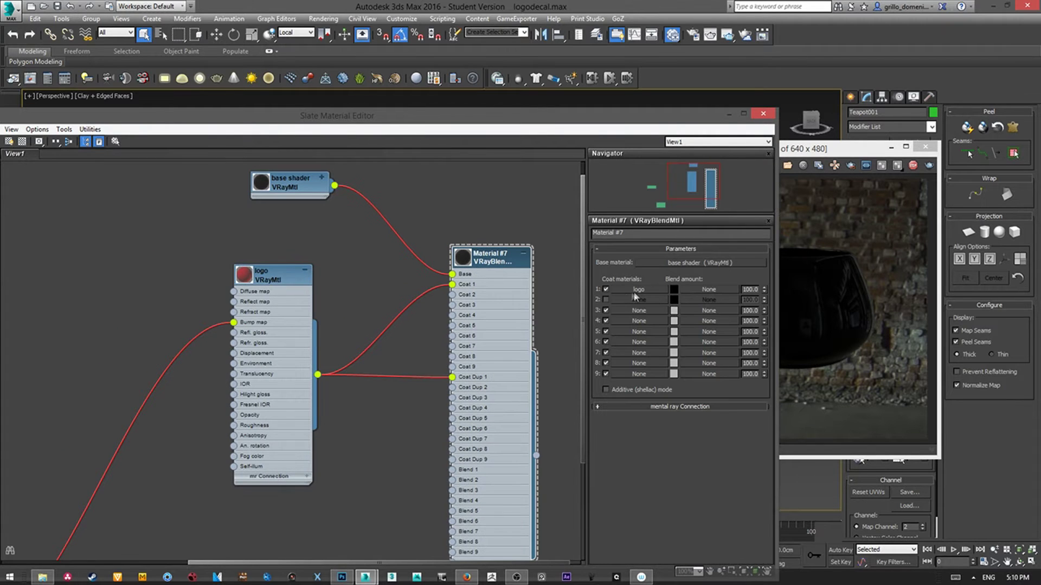
mouse_move(312, 299)
middle_down()
mouse_move(357, 286)
mouse_move(336, 300)
middle_up()
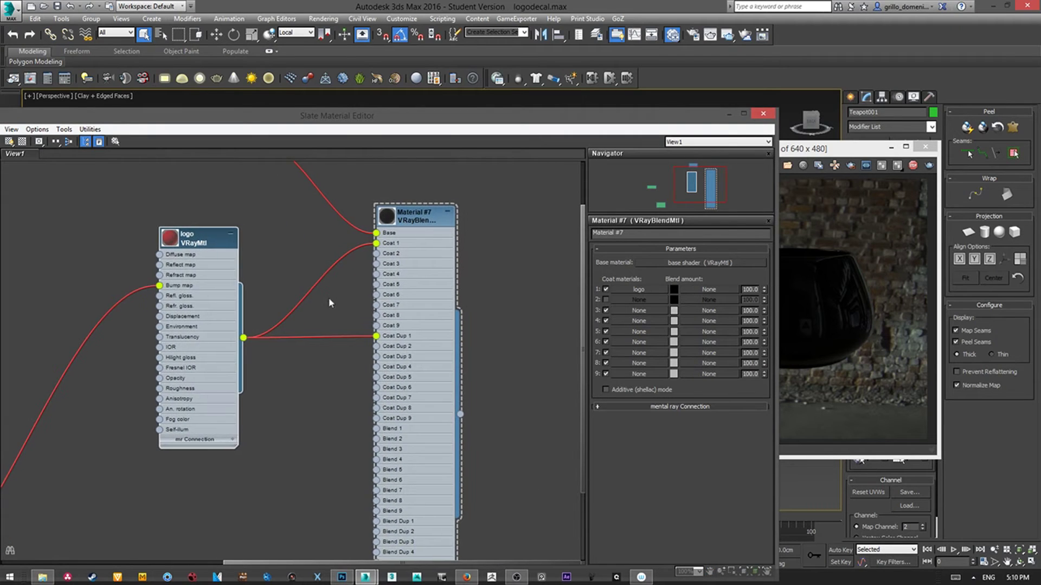
double_click(253, 210)
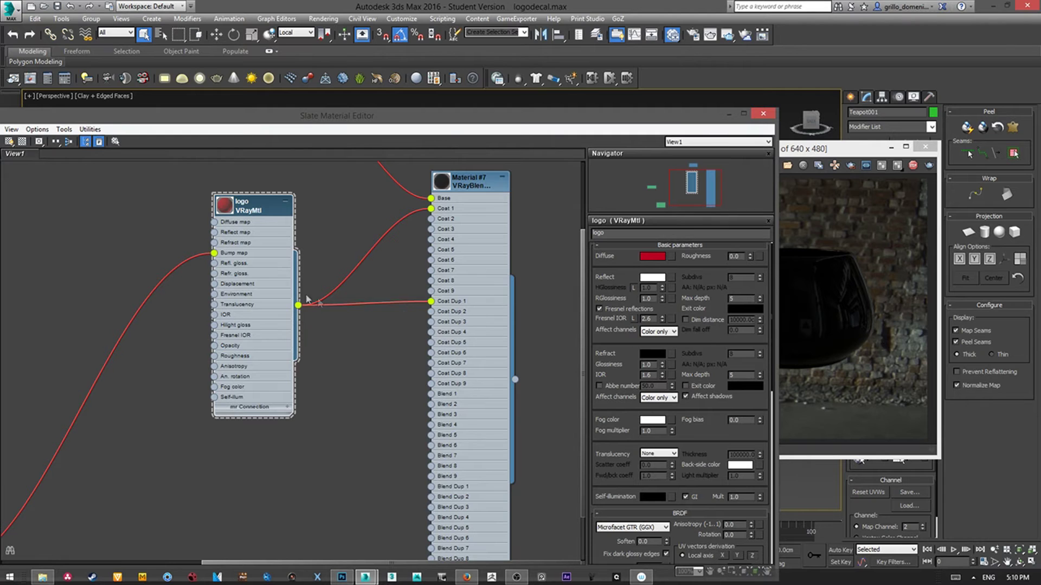
mouse_move(304, 298)
ctrl+alt+middle_down()
mouse_move(332, 276)
mouse_move(228, 382)
mouse_move(171, 279)
ctrl+alt+middle_up()
Step: Expand the Map #2 Bitmap node to preview the emblem and reposition it in the graph
mouse_move(171, 279)
mouse_down()
mouse_move(214, 311)
mouse_move(216, 279)
mouse_up()
double_click(184, 318)
ctrl+alt+middle_drag(216, 279, 291, 251)
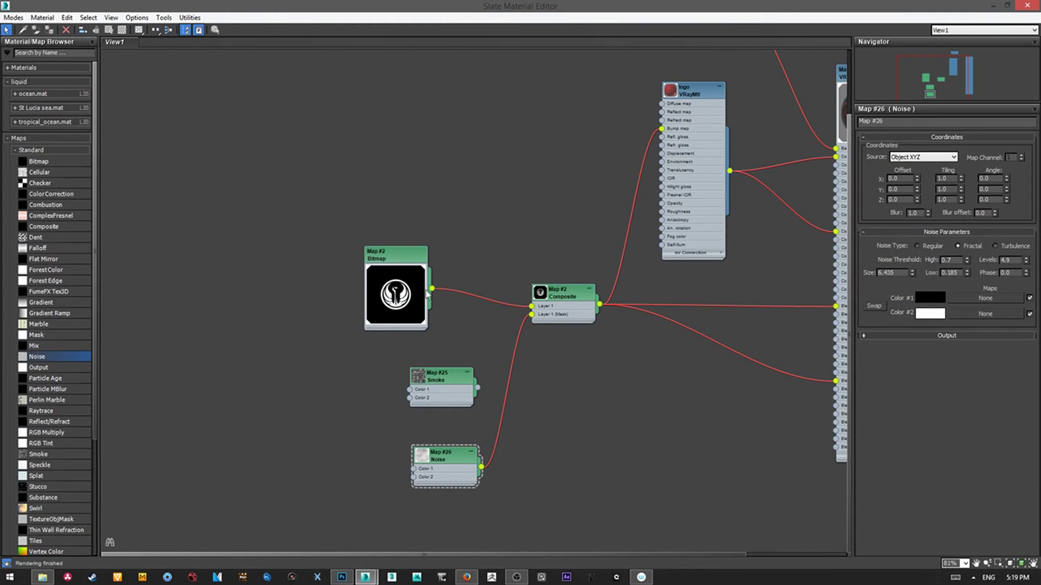
middle_drag(428, 295, 277, 323)
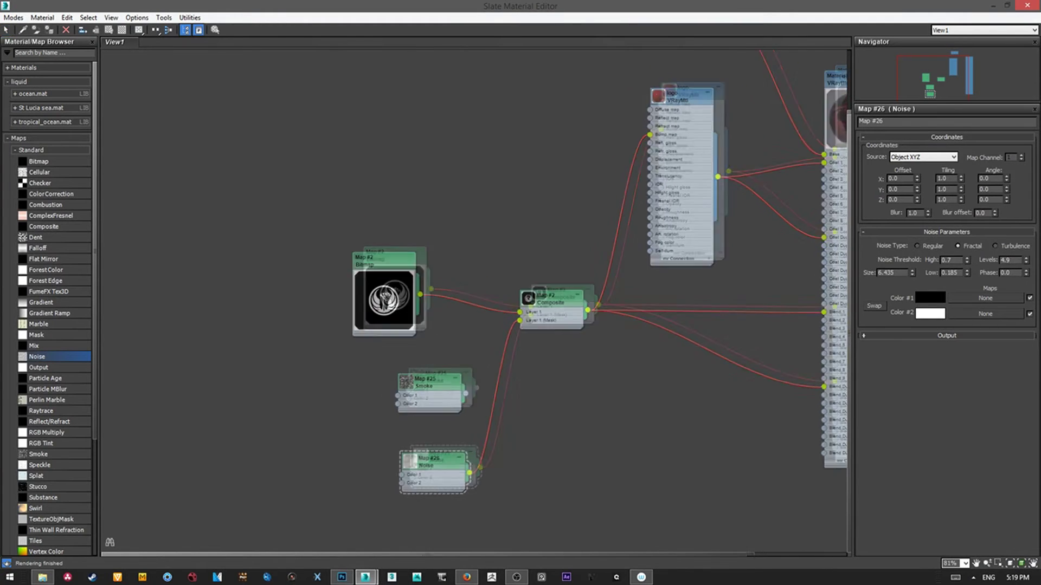
mouse_move(234, 273)
mouse_down()
mouse_move(143, 195)
mouse_move(261, 204)
mouse_up()
mouse_move(260, 204)
ctrl+alt+middle_down()
mouse_move(337, 225)
mouse_move(204, 204)
ctrl+alt+middle_up()
Step: Confirm the bitmap uses Explicit Map Channel 2, matching the logo unwrap
click(205, 205)
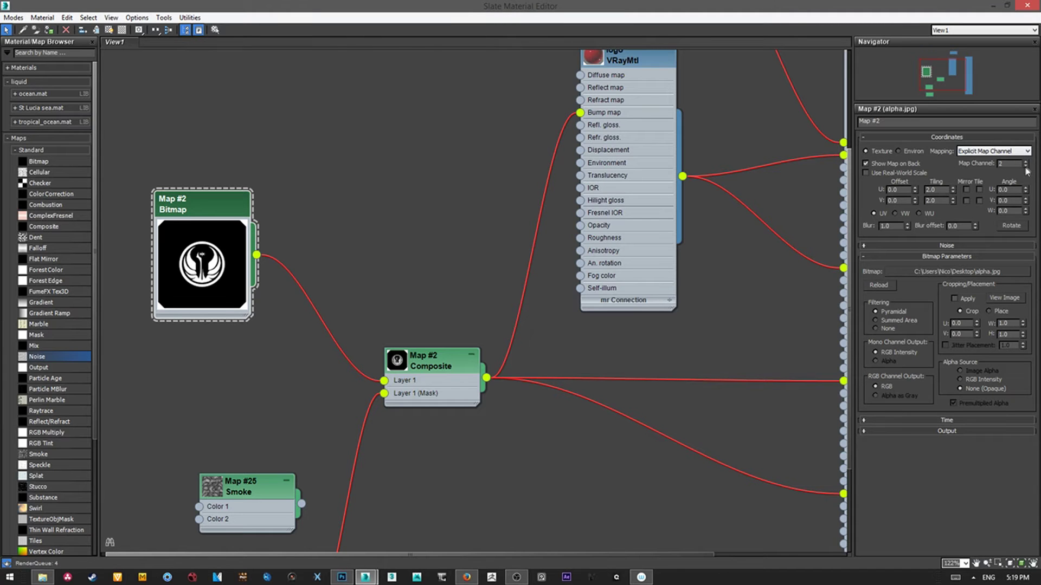
middle_drag(258, 287, 314, 283)
mouse_move(228, 226)
mouse_down()
mouse_move(303, 183)
mouse_move(264, 184)
mouse_up()
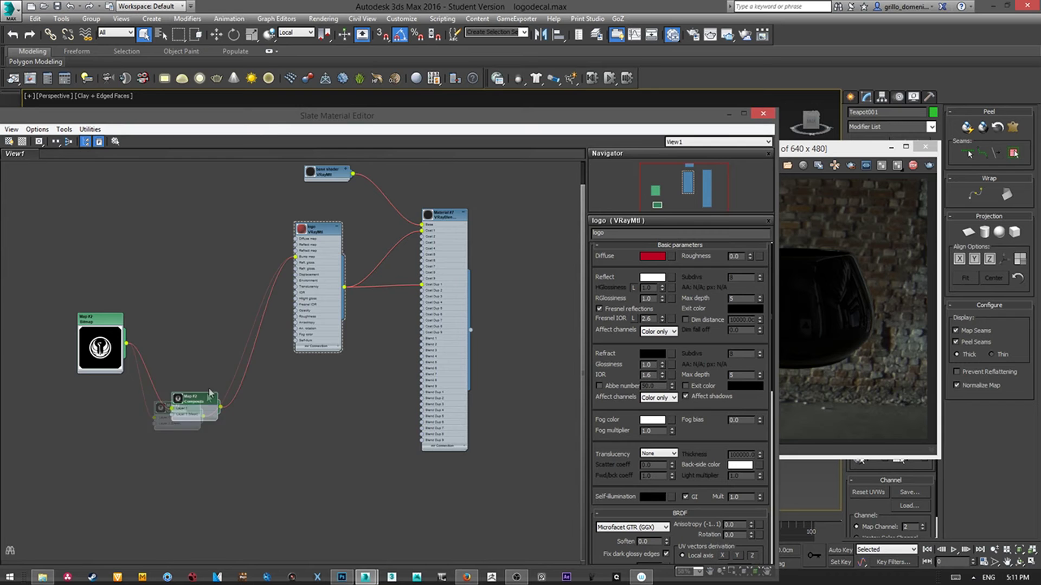
Step: Arrange the composite and bitmap nodes and expand the VRayBlendMtl preview
drag(114, 431, 188, 359)
drag(96, 334, 105, 370)
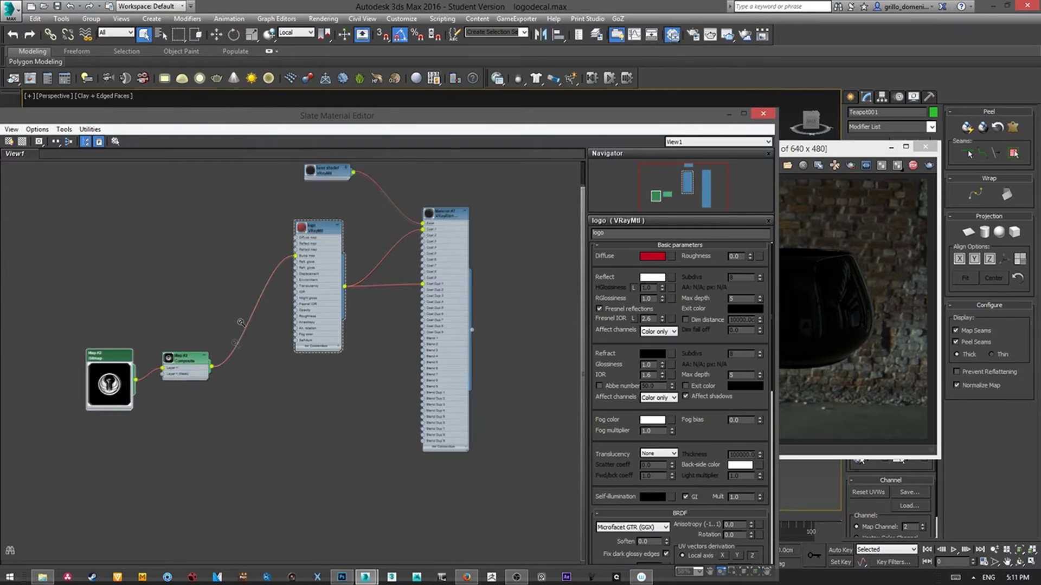
scroll(122, 366, up, 2)
middle_drag(162, 407, 141, 366)
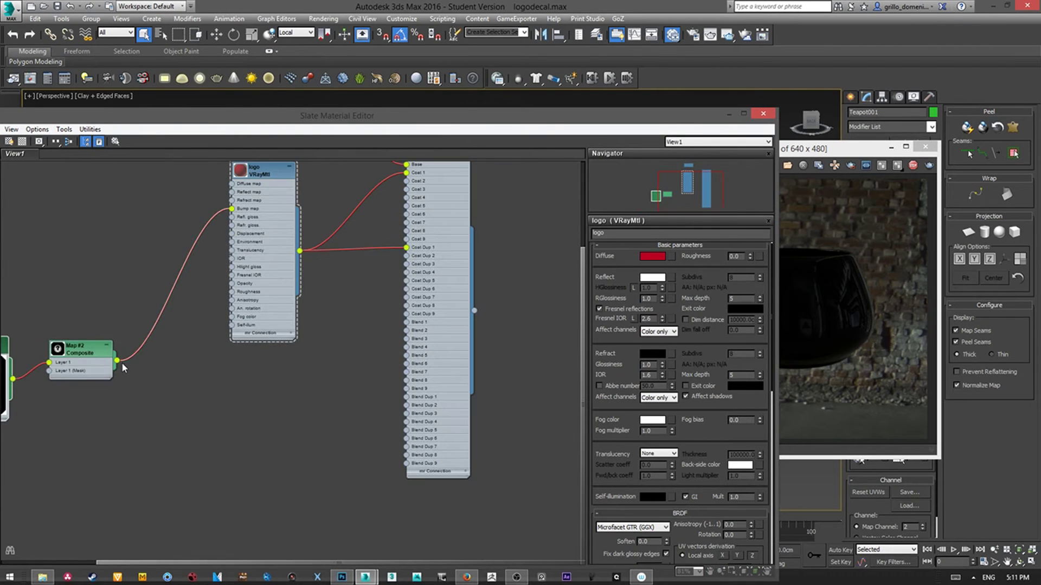
middle_drag(228, 330, 238, 407)
double_click(447, 225)
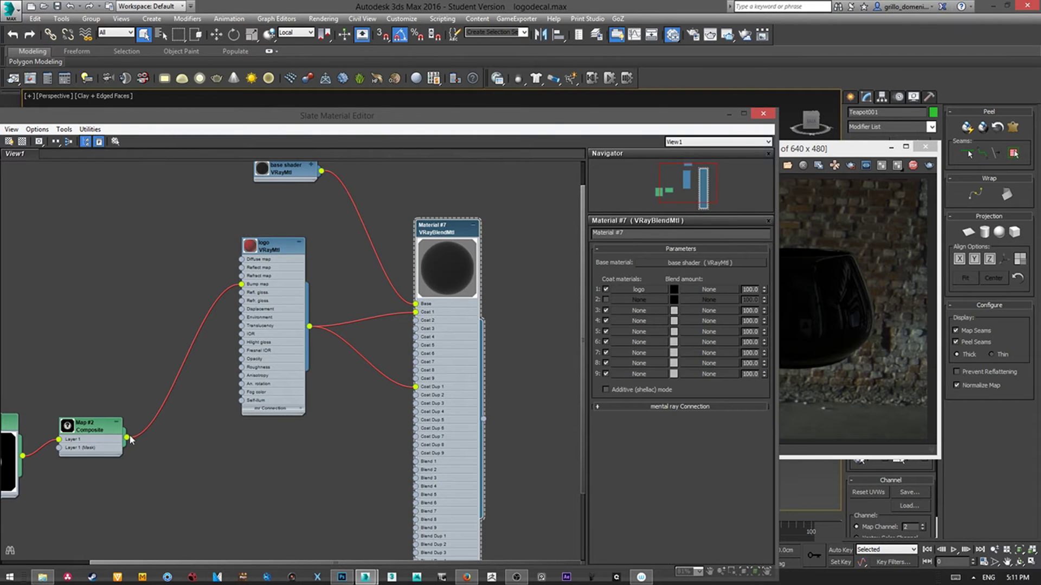
Step: Wire the Composite logo mask into Material #7's Blend 1 slot as an instance and reveal the render
drag(130, 440, 707, 297)
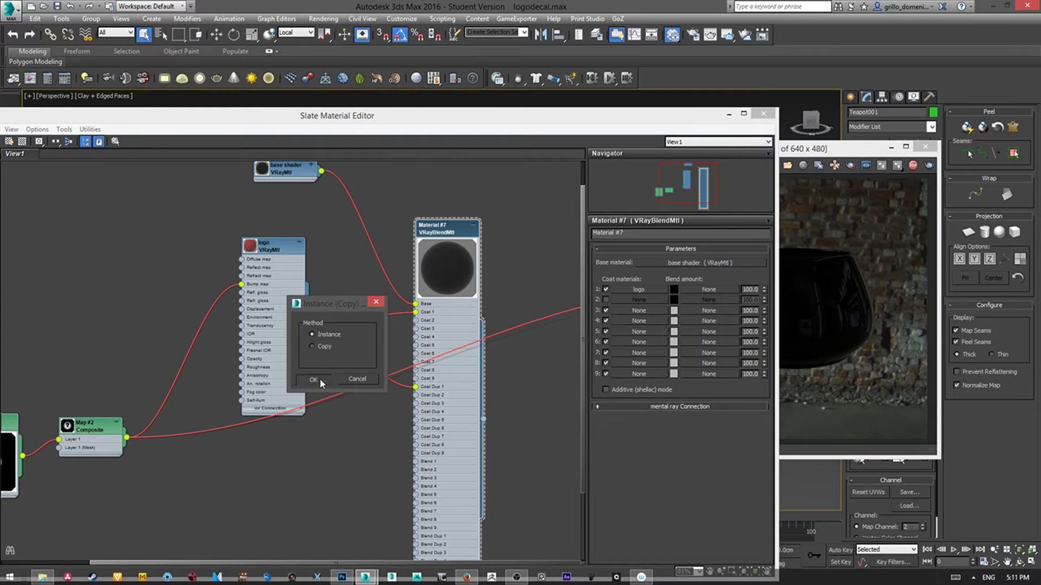
click(321, 382)
drag(695, 124, 524, 148)
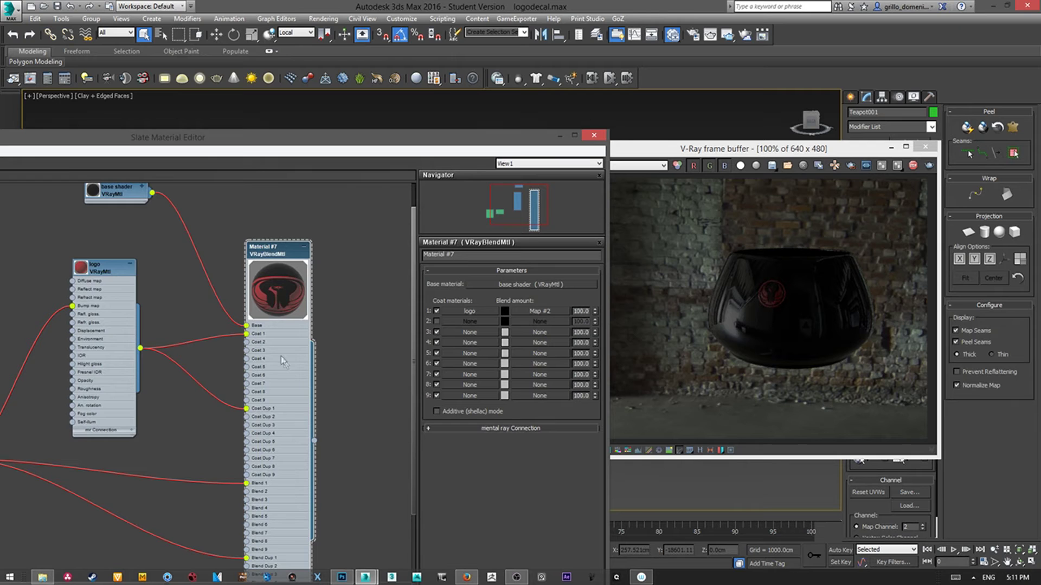
click(504, 312)
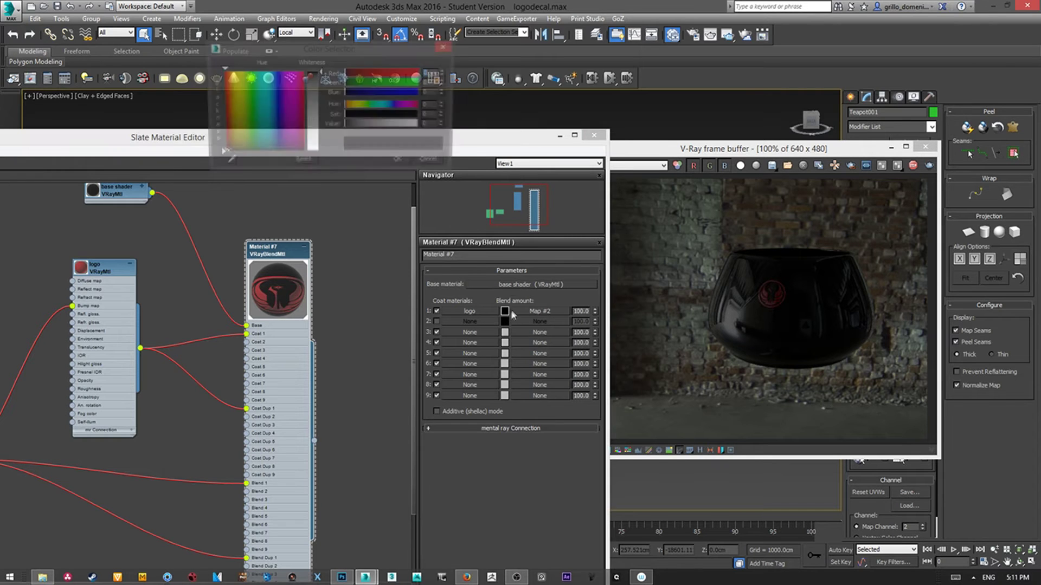
drag(347, 126, 431, 124)
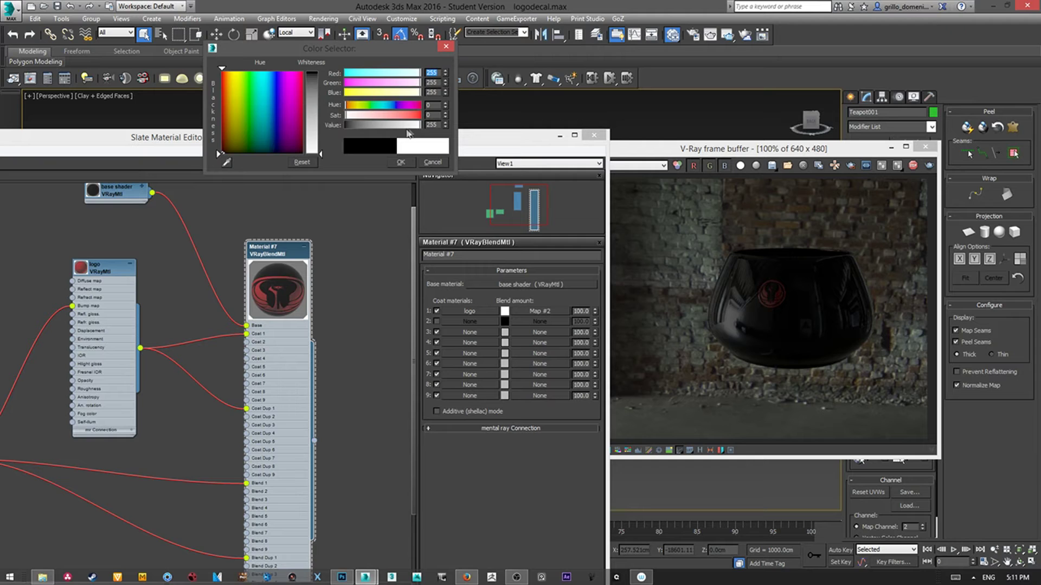
drag(410, 130, 347, 126)
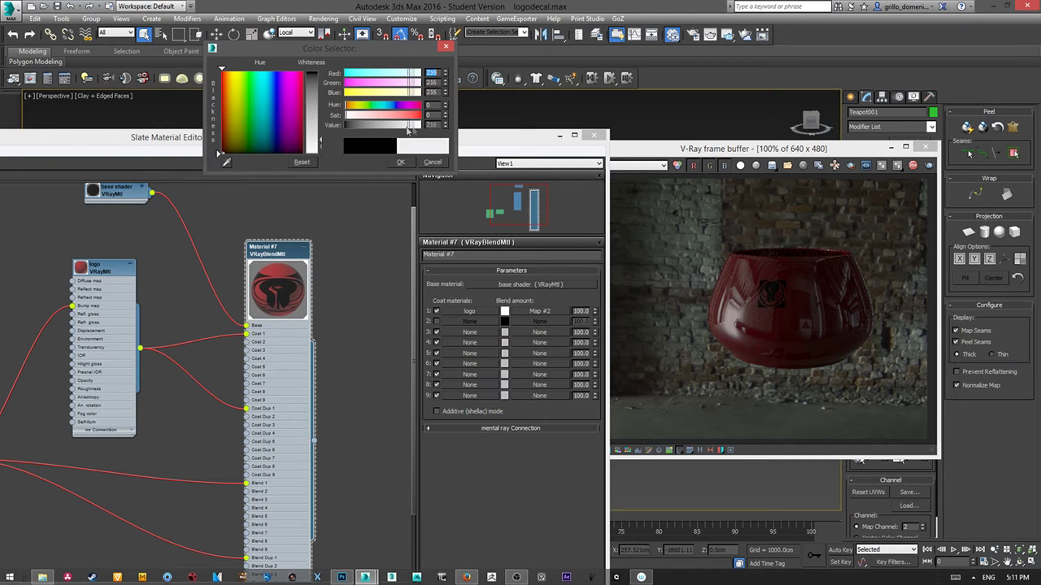
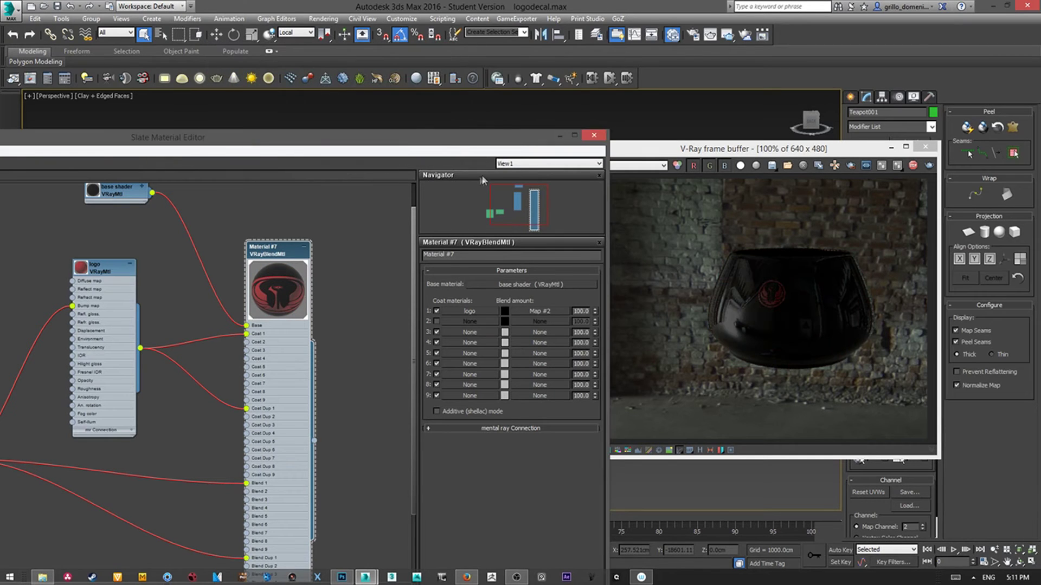
Step: Close the Slate Material Editor, return to the teapot viewport and move the V-Ray frame buffer aside
click(593, 135)
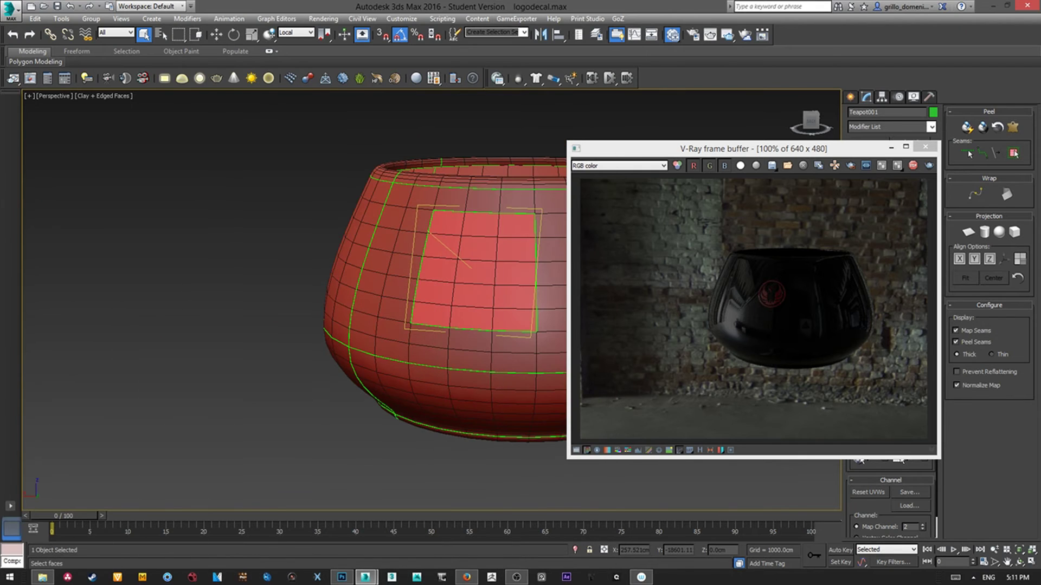
mouse_move(365, 578)
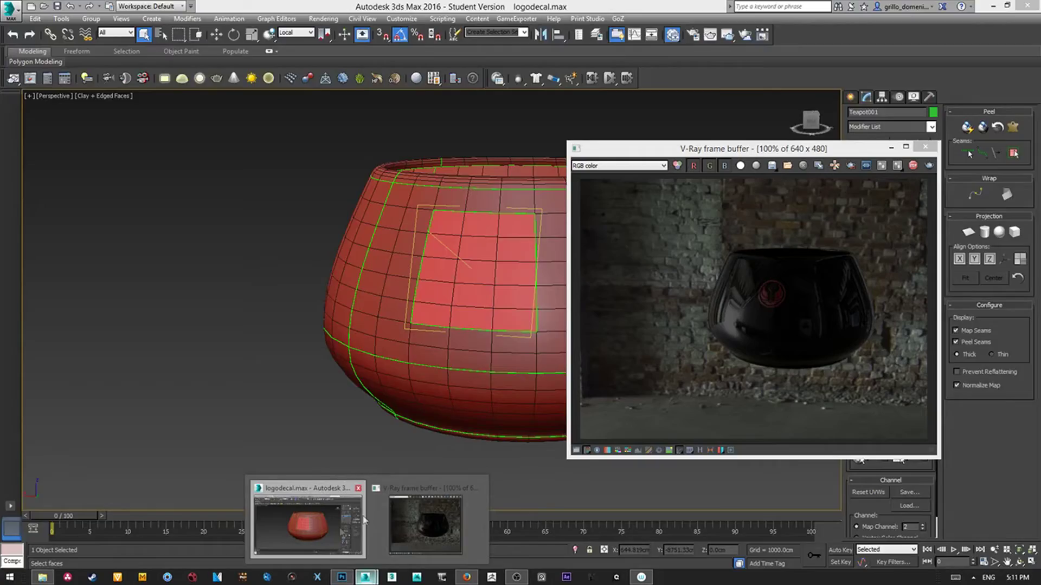
mouse_move(424, 520)
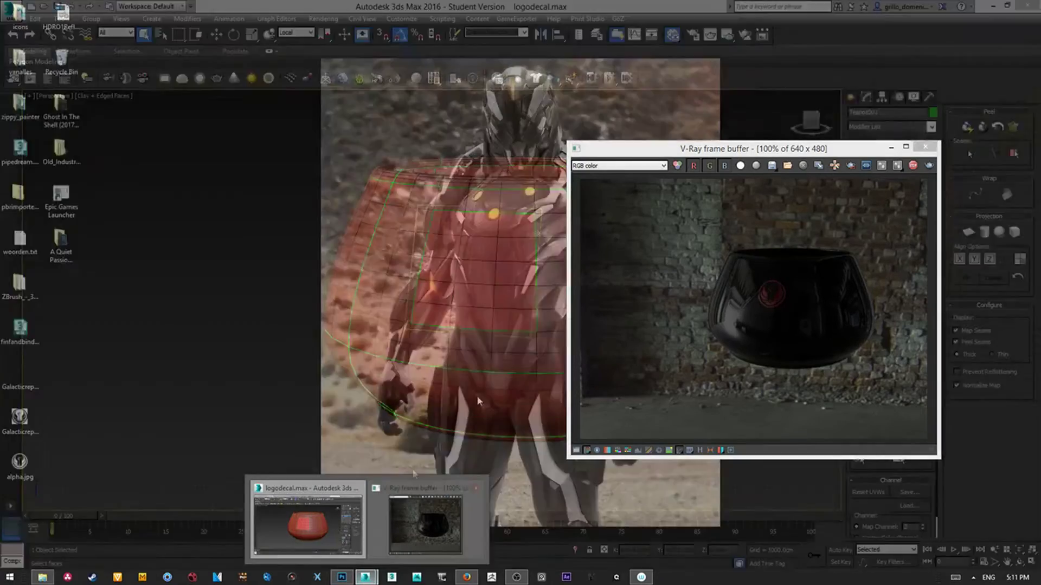
click(414, 476)
drag(757, 148, 406, 201)
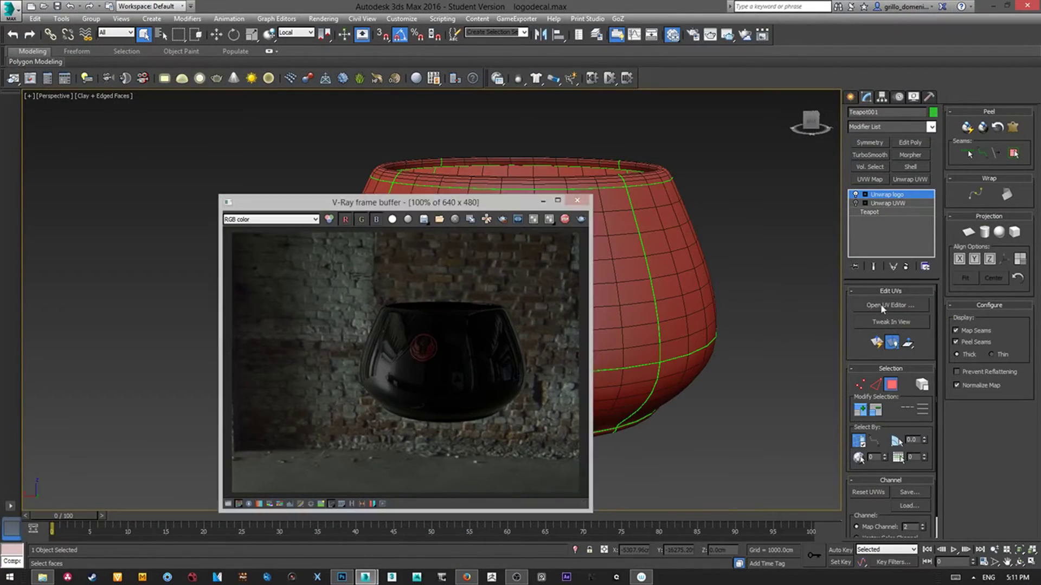
Step: Bring up the Edit UVWs window for the logo faces and try moving the logo UVs, then undo
click(366, 577)
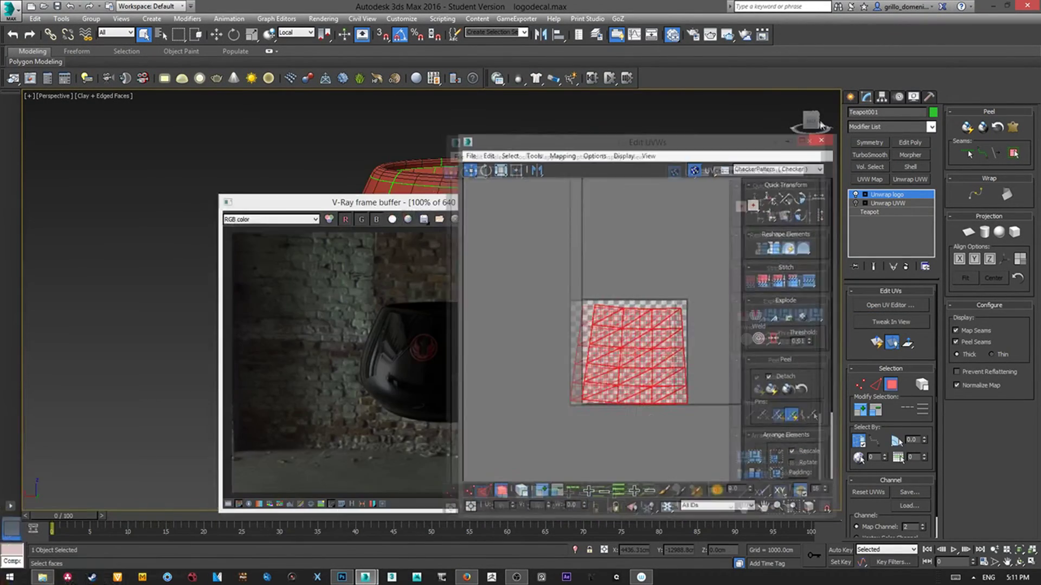
drag(406, 203, 254, 150)
right_click(632, 305)
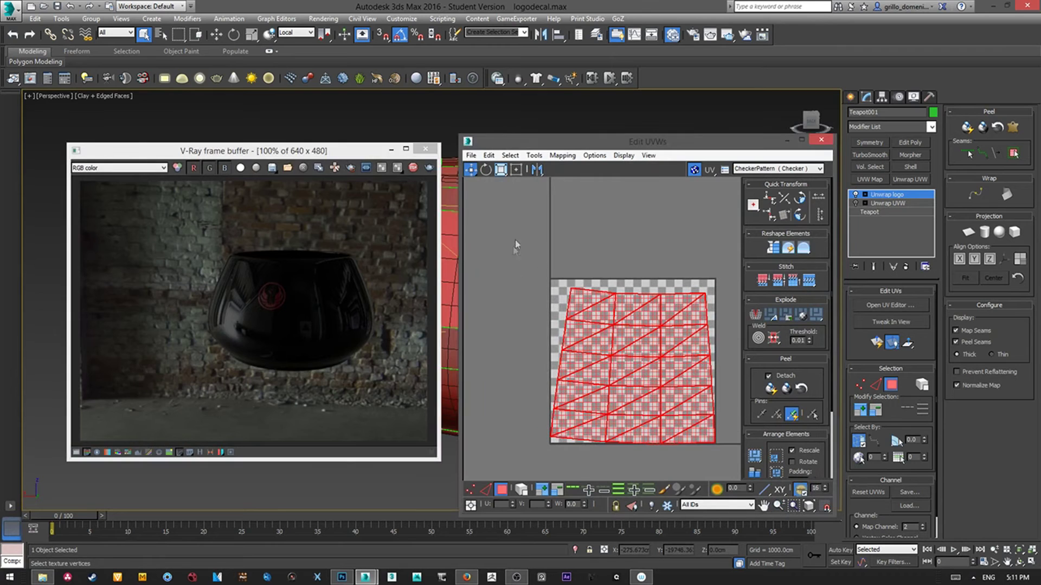
middle_drag(515, 241, 494, 191)
drag(596, 308, 646, 268)
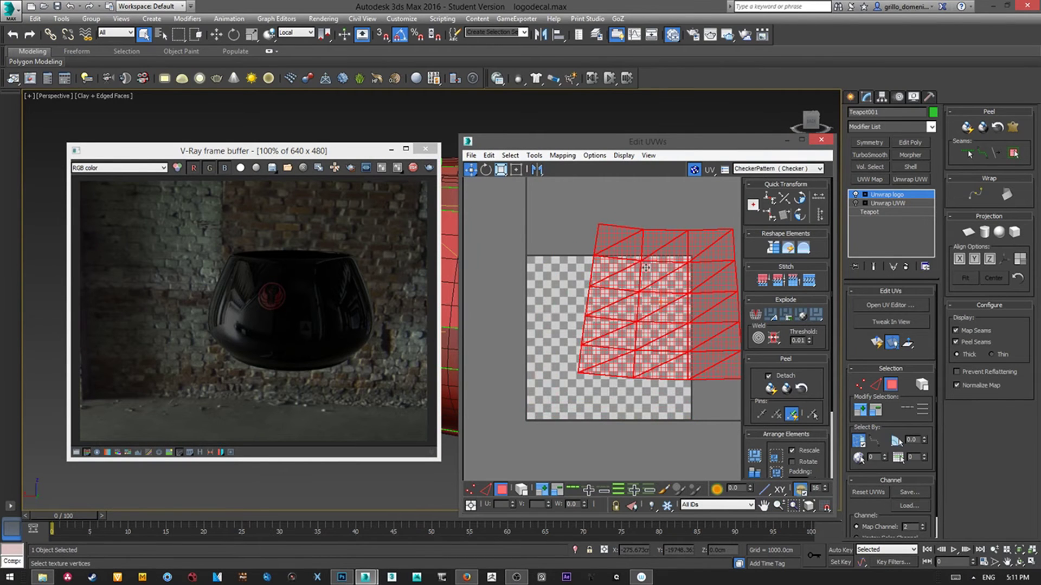
key(ctrl+z)
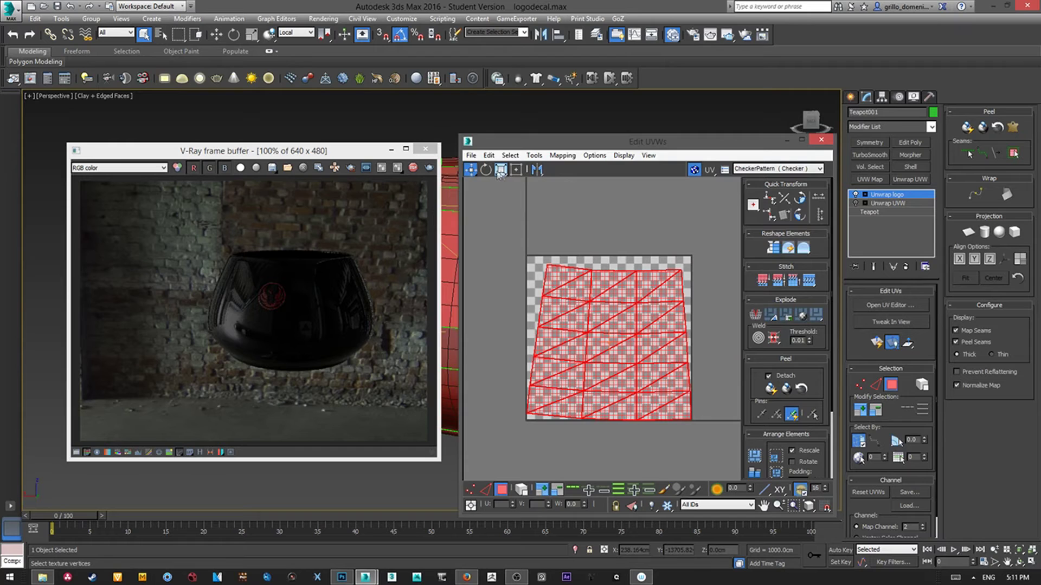
Step: Scale the logo UVs down toward the checker centre, test a rotation and restore them upright
right_click(634, 308)
click(618, 297)
drag(631, 310, 617, 331)
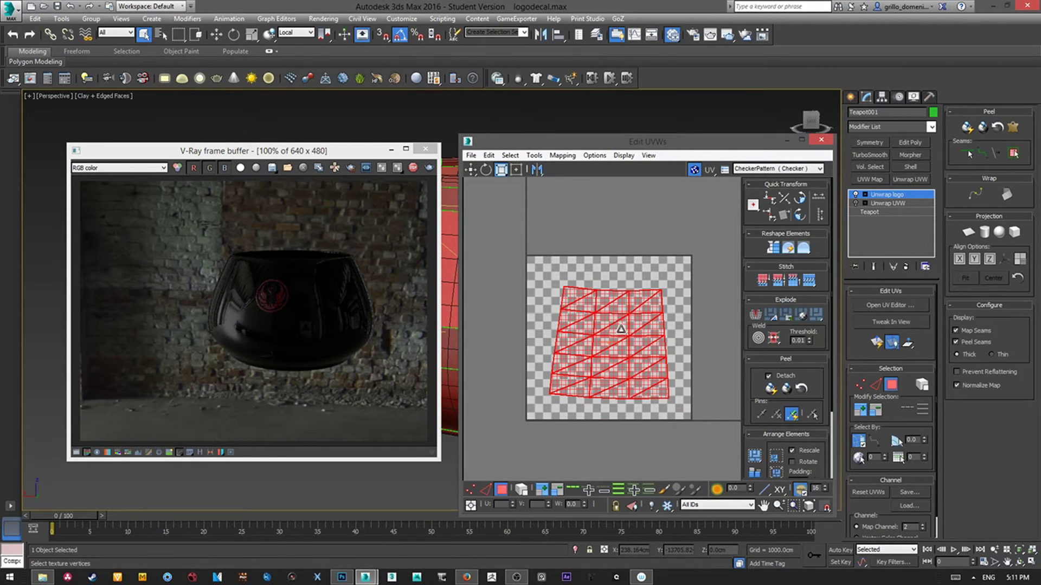
click(485, 169)
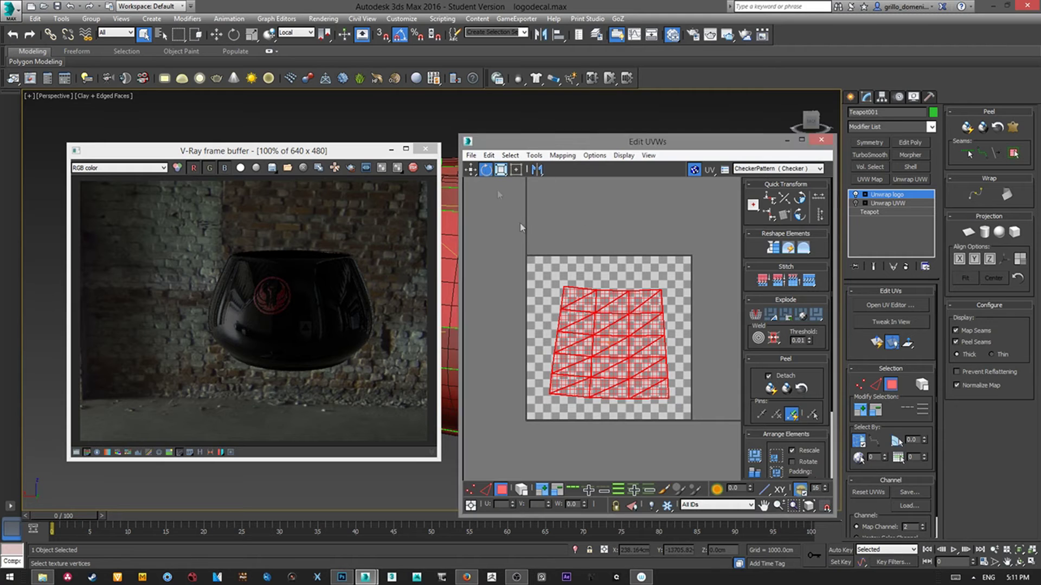
mouse_move(634, 303)
mouse_down()
mouse_move(642, 307)
mouse_move(627, 317)
mouse_up()
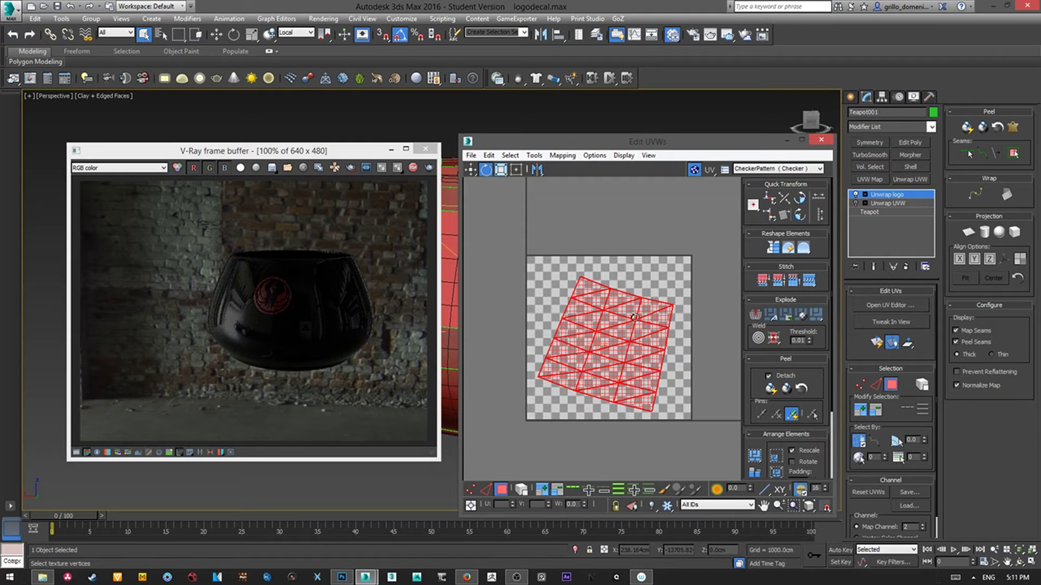
click(635, 316)
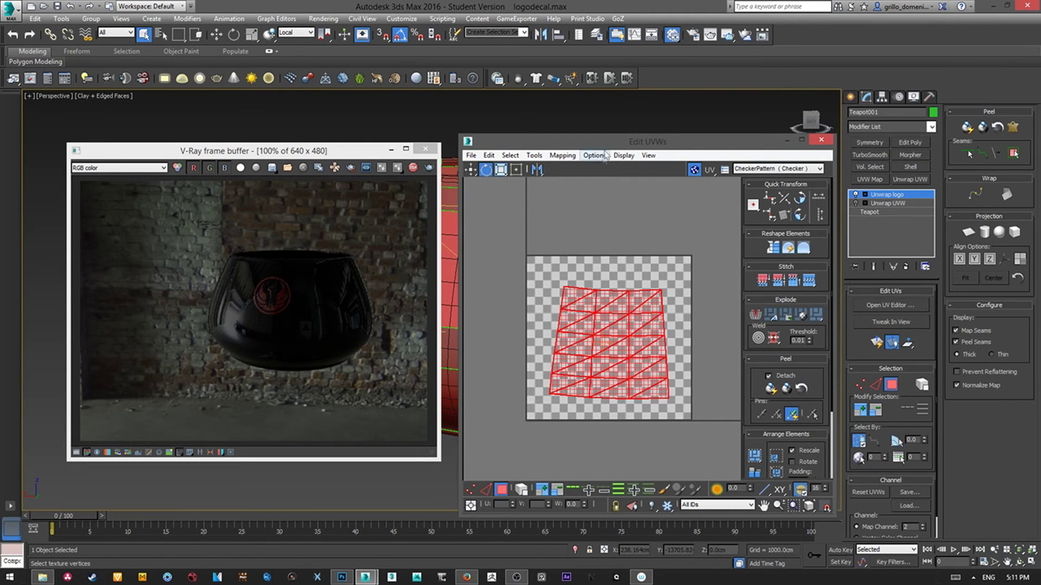
Step: Close the Edit UVWs window, frame the logo patch and reopen the Slate Material Editor with M
drag(613, 141, 728, 144)
click(934, 143)
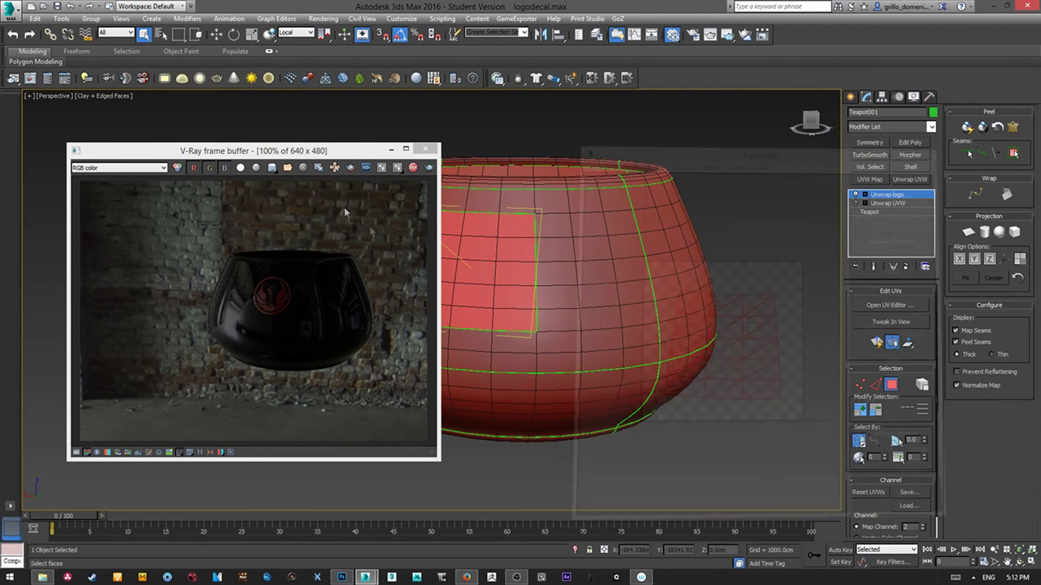
scroll(552, 309, up, 3)
drag(244, 150, 137, 164)
scroll(537, 244, up, 2)
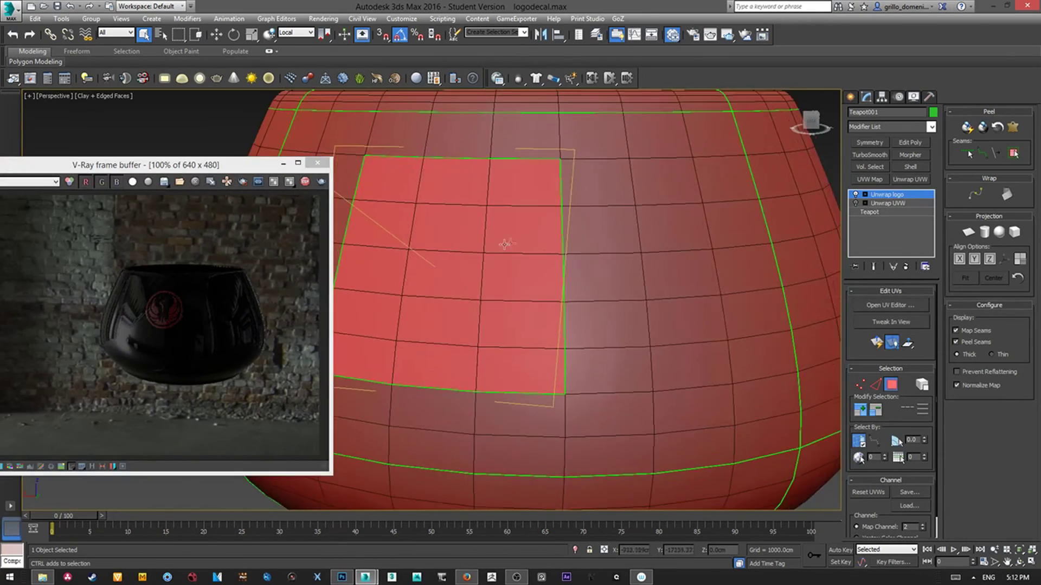
scroll(537, 244, up, 1)
key(m)
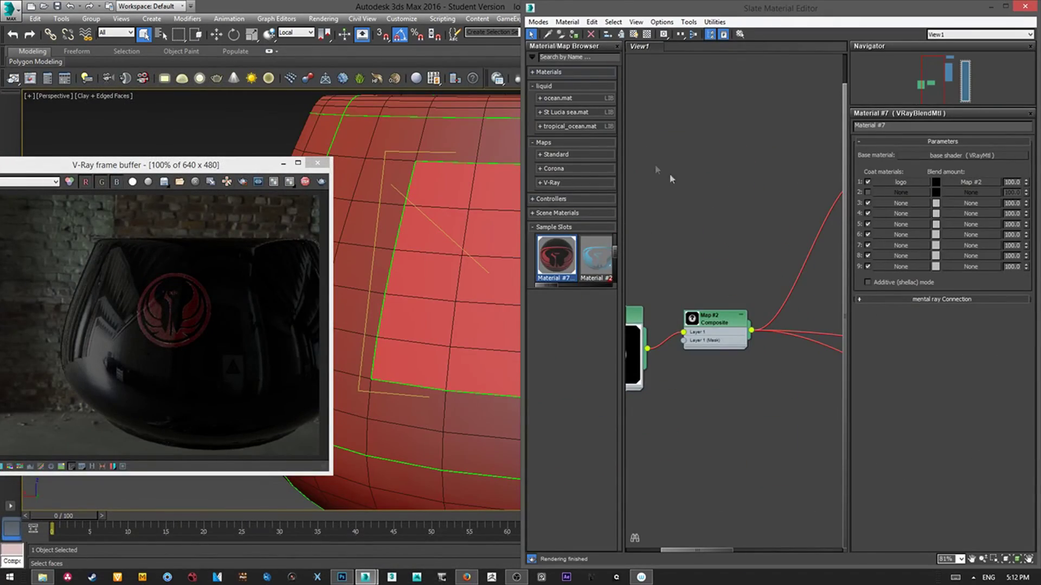
Step: Try blue and yellow-green diffuse colours on the logo material, then cancel to keep it red
middle_drag(669, 173, 696, 208)
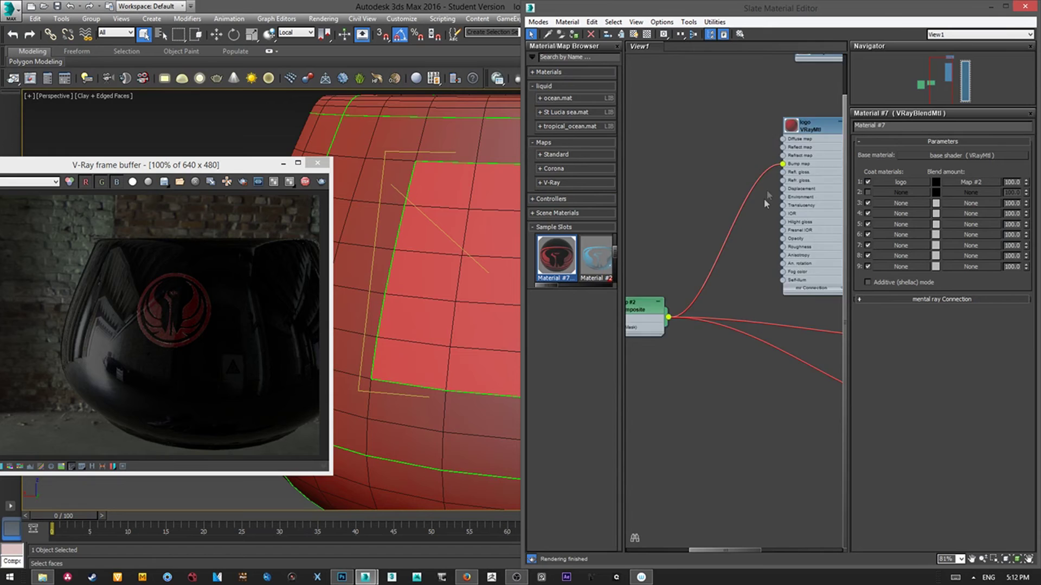
double_click(683, 221)
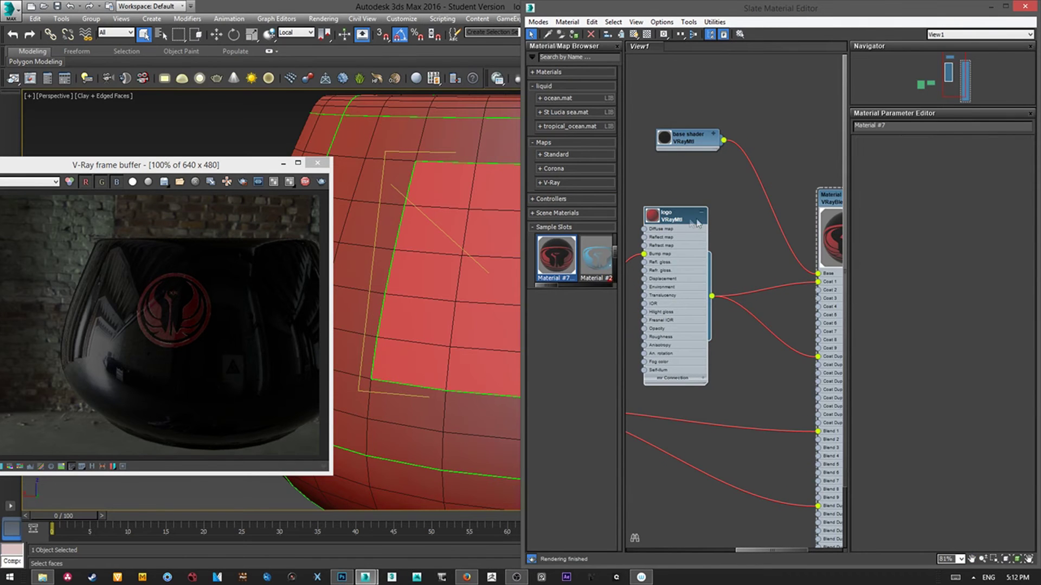
click(910, 151)
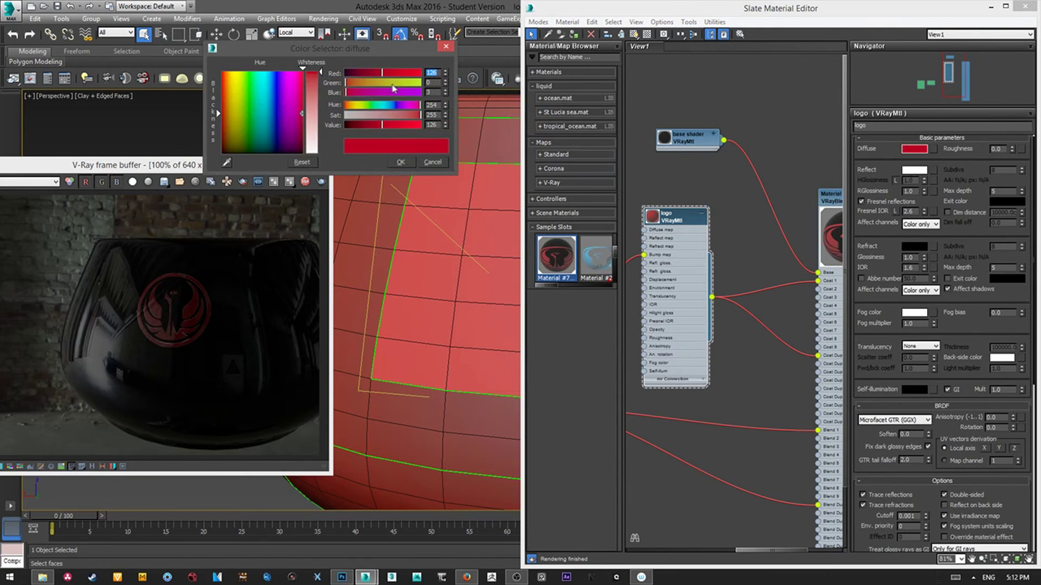
drag(303, 112, 277, 107)
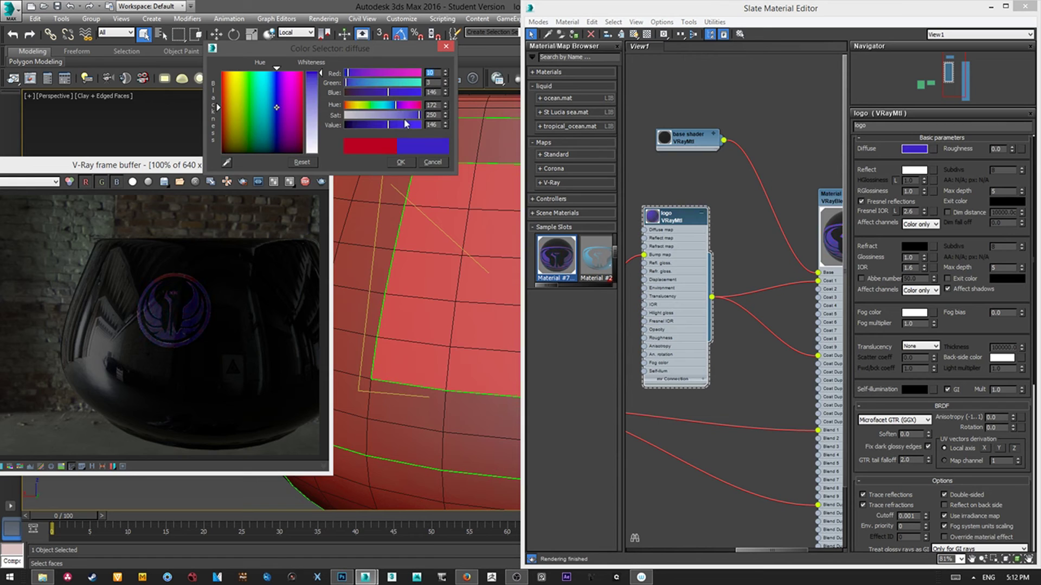
mouse_move(397, 105)
mouse_down()
mouse_move(361, 106)
mouse_move(391, 106)
mouse_up()
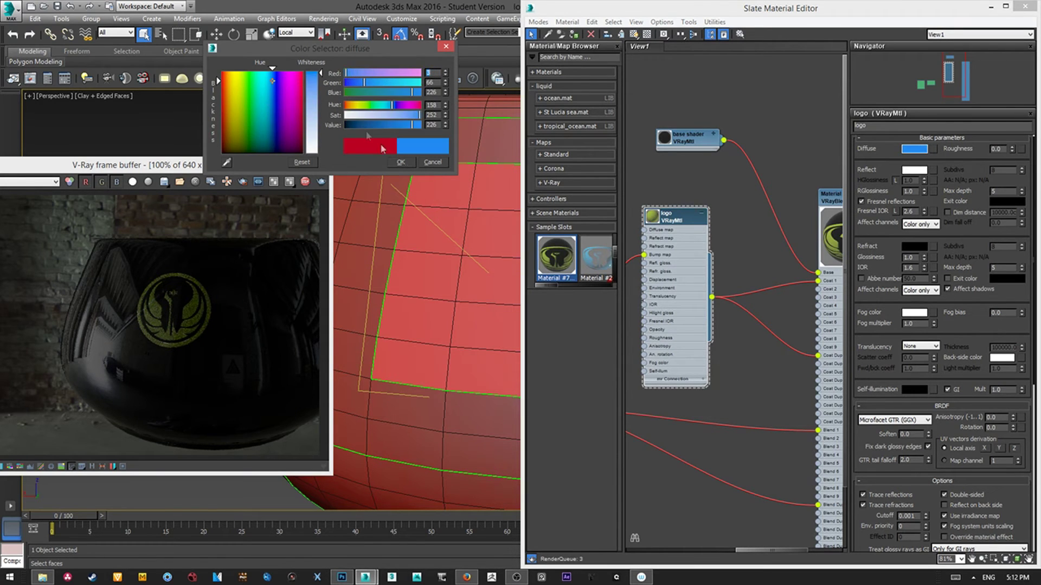
click(432, 162)
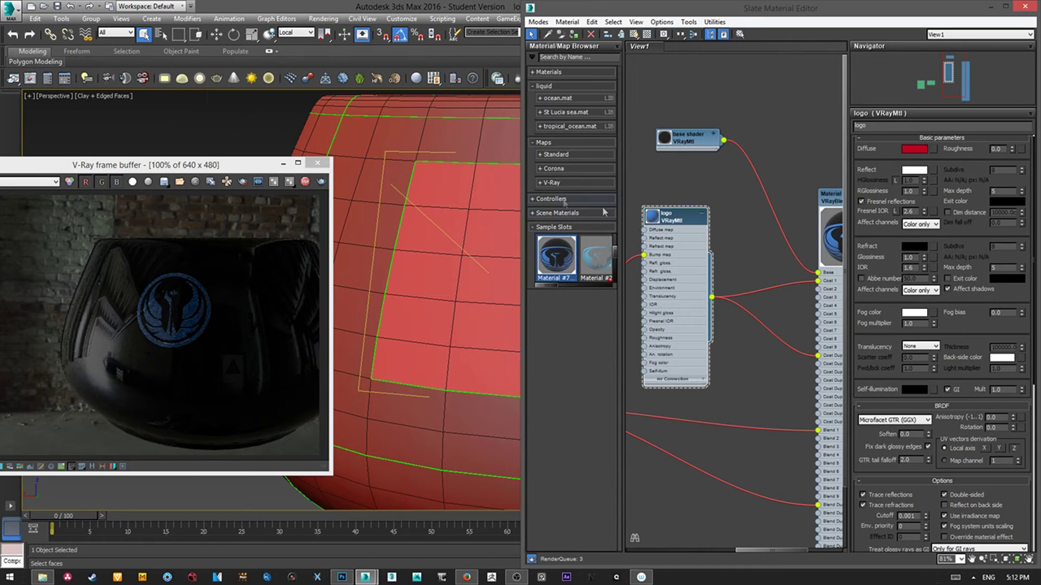
Step: Set the logo's reflection glossiness to 0.9 and brighten its Reflect colour
click(924, 191)
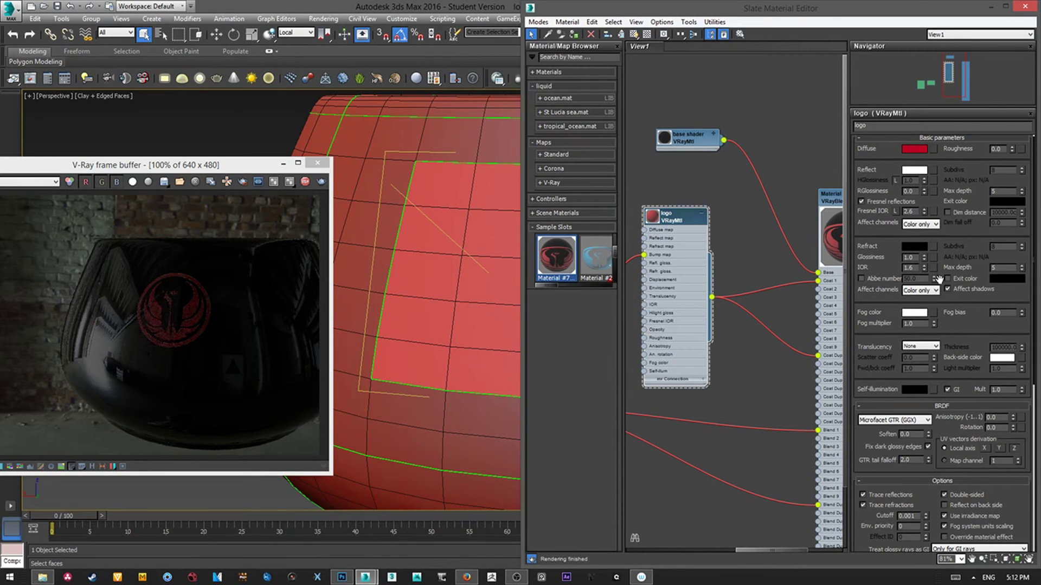
click(923, 194)
click(915, 169)
drag(420, 125, 371, 127)
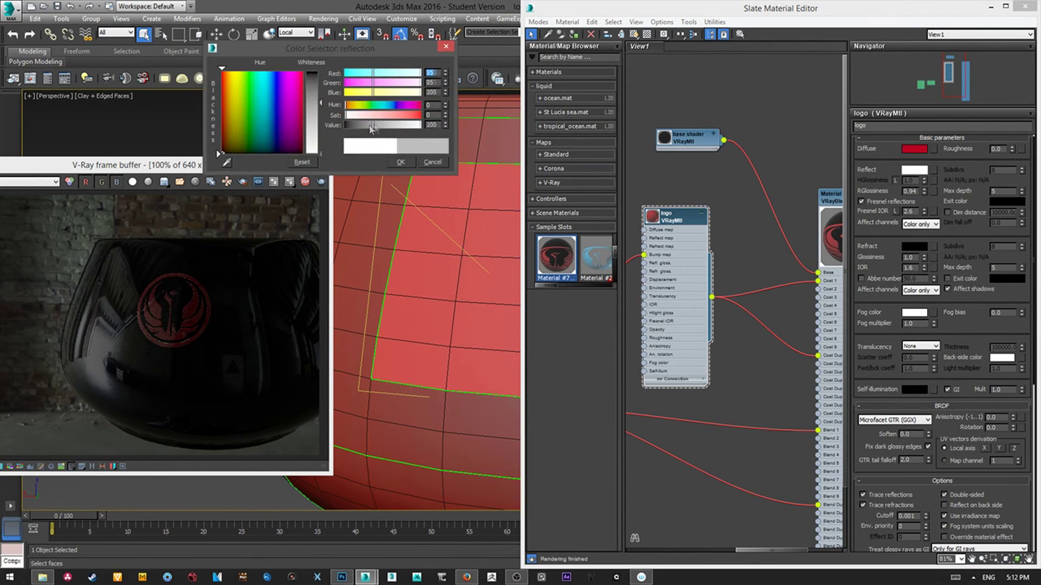
click(400, 162)
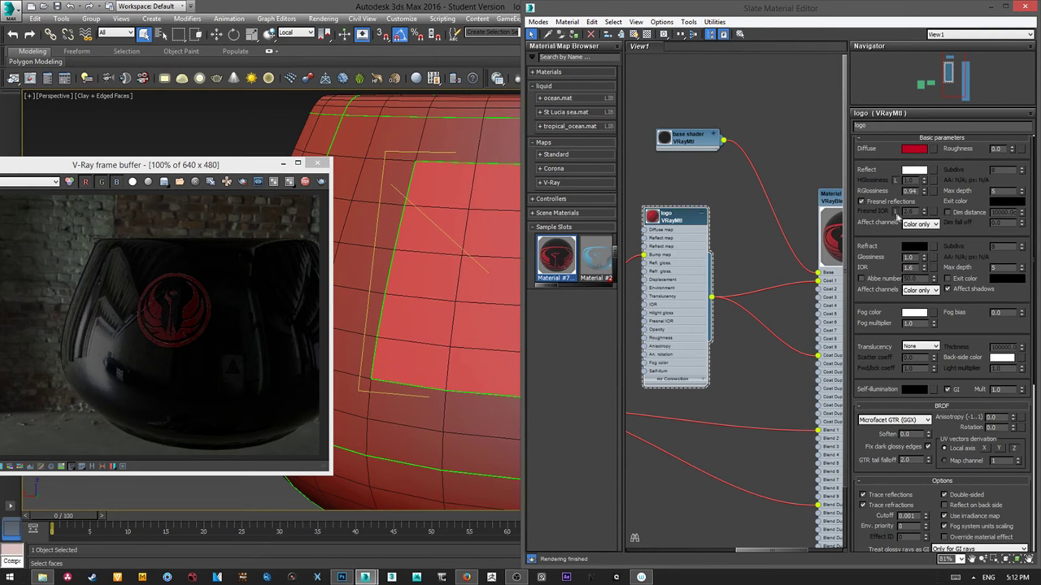
Step: Test higher and lower Fresnel IOR values on the logo material, settling back at 2.6
mouse_move(923, 212)
mouse_down()
mouse_move(923, 185)
mouse_move(923, 214)
mouse_up()
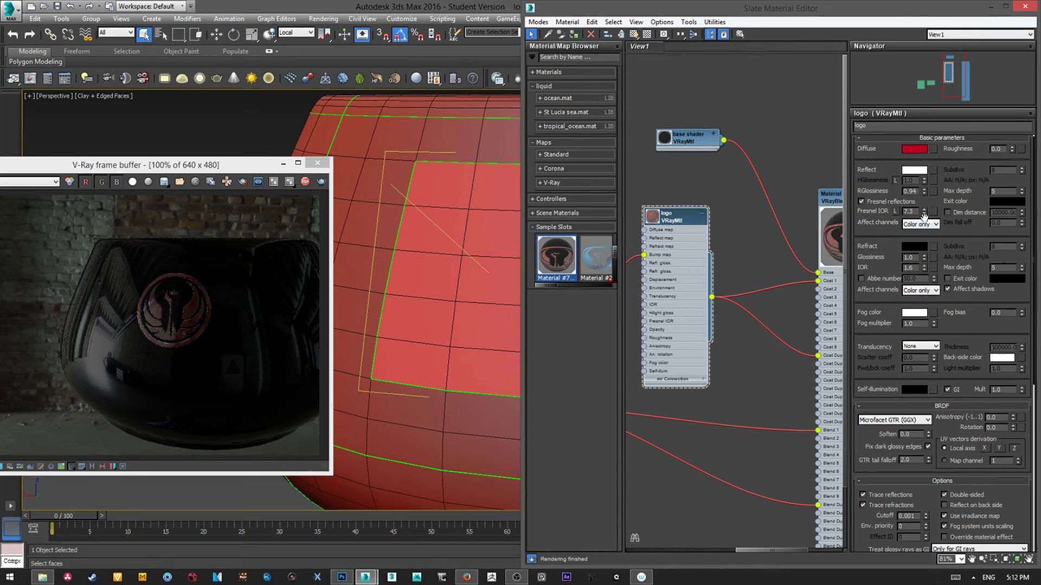
drag(925, 213, 929, 244)
mouse_move(686, 295)
middle_down()
mouse_move(732, 282)
mouse_move(565, 309)
middle_up()
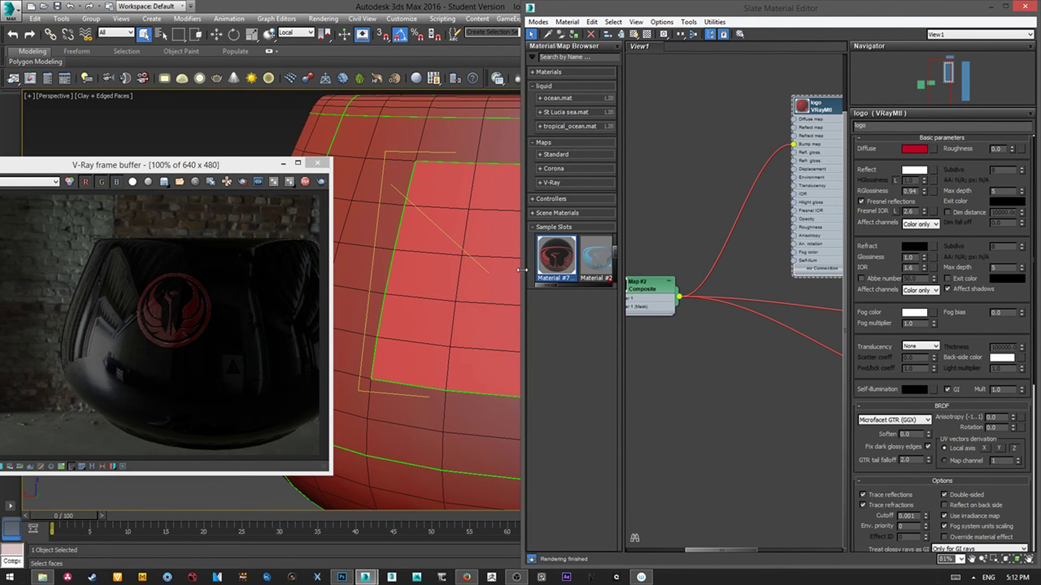
Step: Widen the material editor and show the Map #2 Composite node's layer parameters
drag(522, 269, 280, 269)
middle_drag(578, 189, 635, 189)
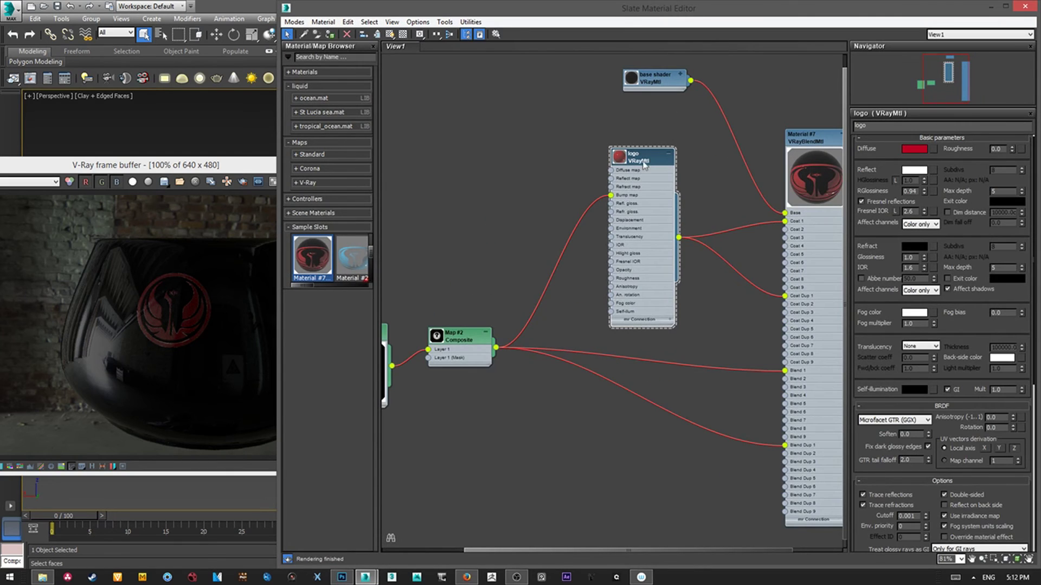
middle_drag(439, 329, 518, 329)
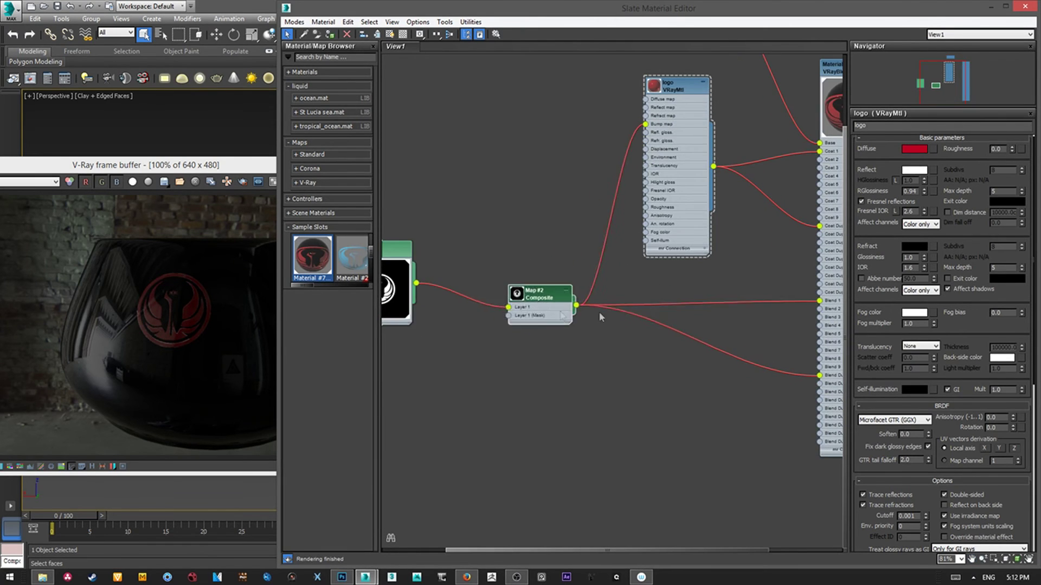
double_click(640, 261)
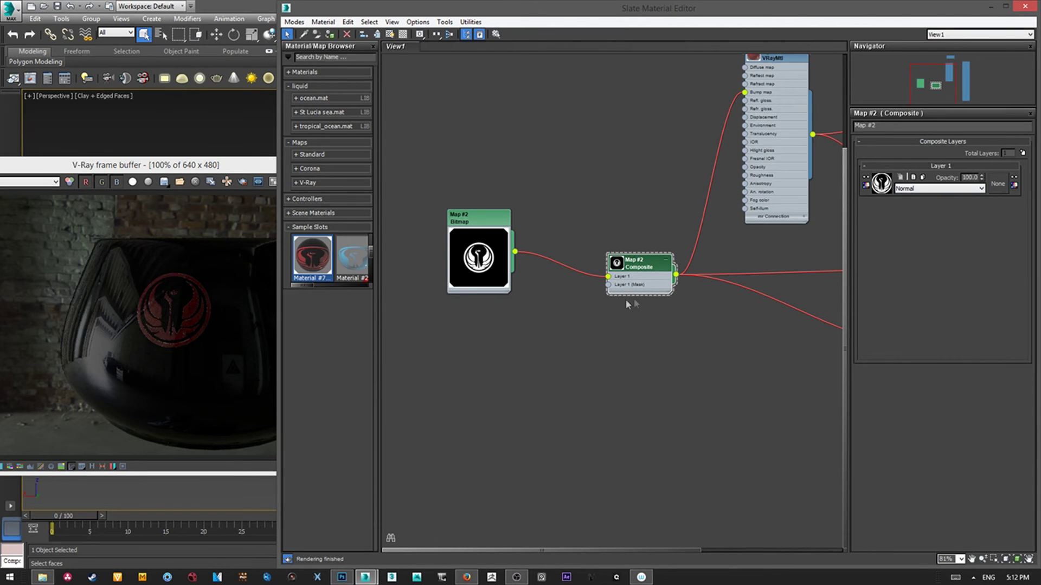
Step: From Maps > Standard add a trial Smoke map, inspect its settings, then add a Noise map node
click(328, 160)
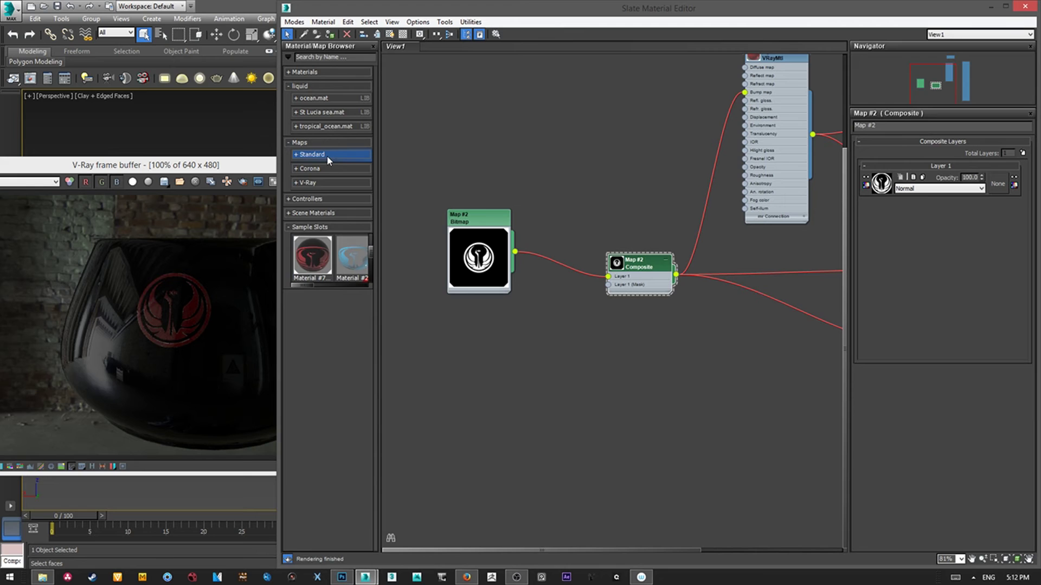
click(325, 157)
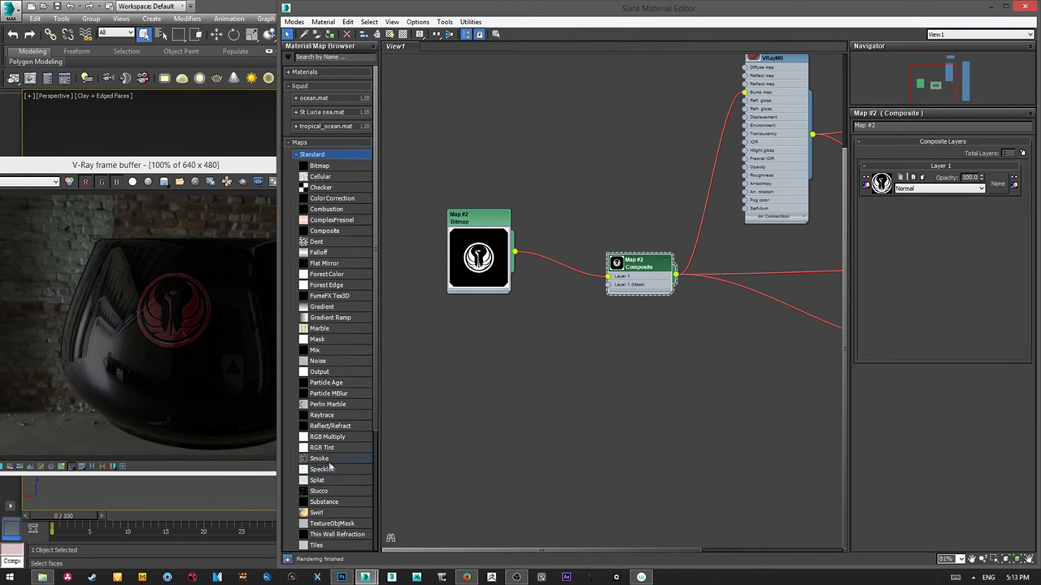
mouse_move(326, 460)
mouse_down()
mouse_move(528, 358)
mouse_move(607, 286)
mouse_up()
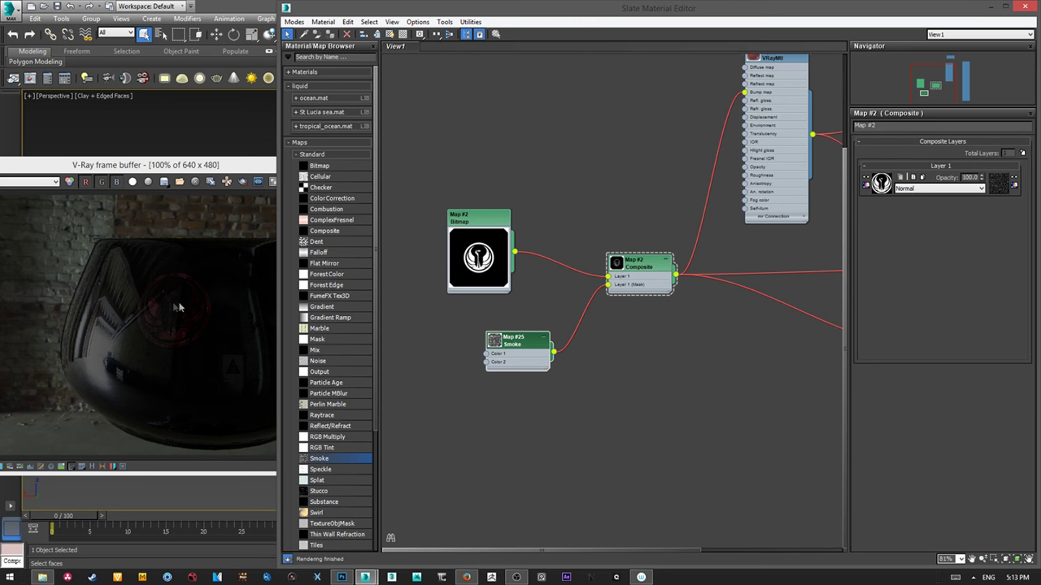
drag(517, 343, 525, 342)
double_click(524, 343)
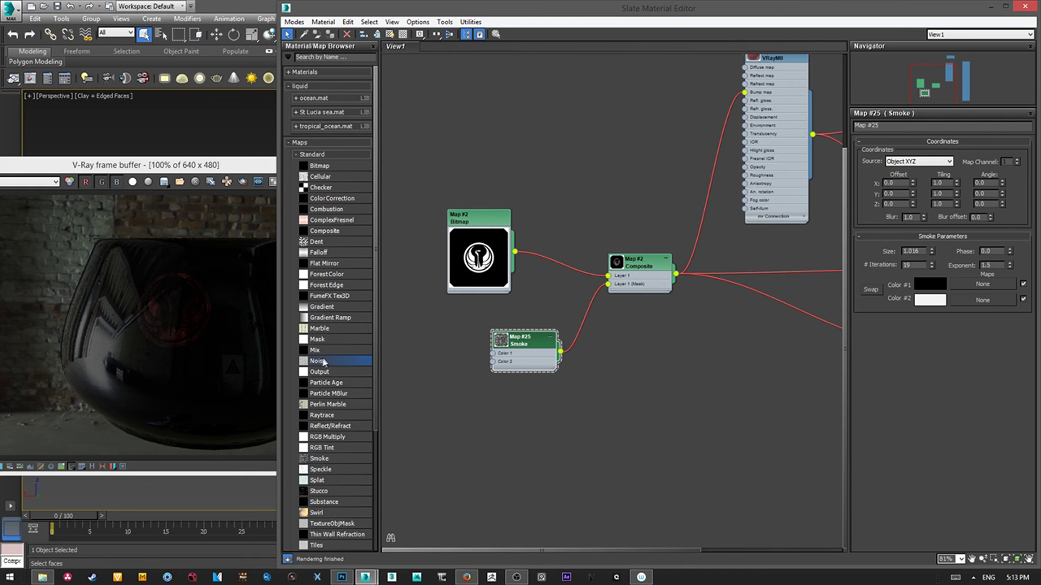
mouse_move(317, 361)
mouse_down()
mouse_move(536, 423)
mouse_move(607, 284)
mouse_up()
Step: Wire the Noise map into Composite Layer 1 (Mask) and set its Noise Type to Fractal
click(538, 424)
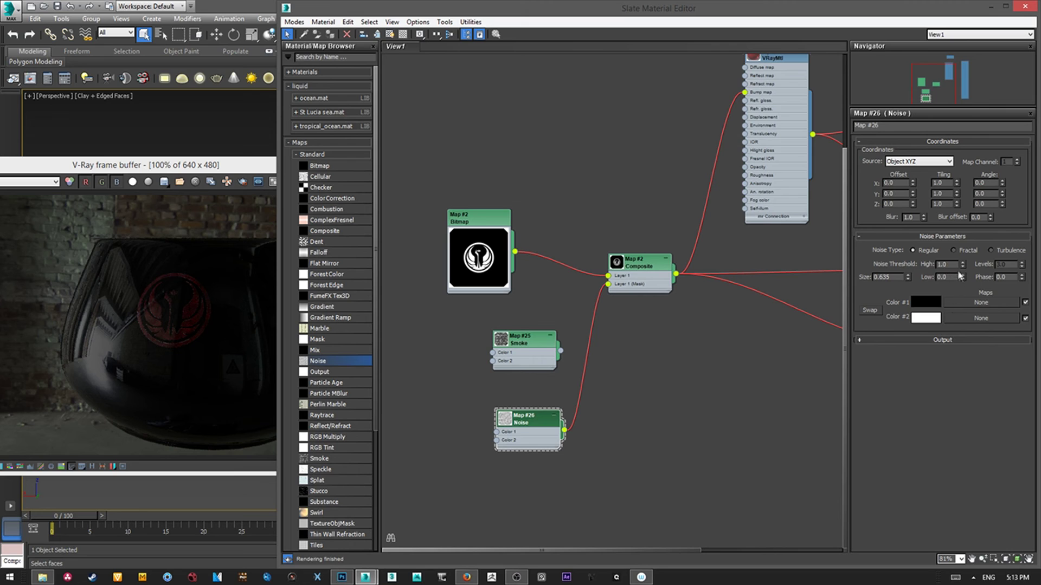
click(965, 252)
drag(963, 267, 963, 269)
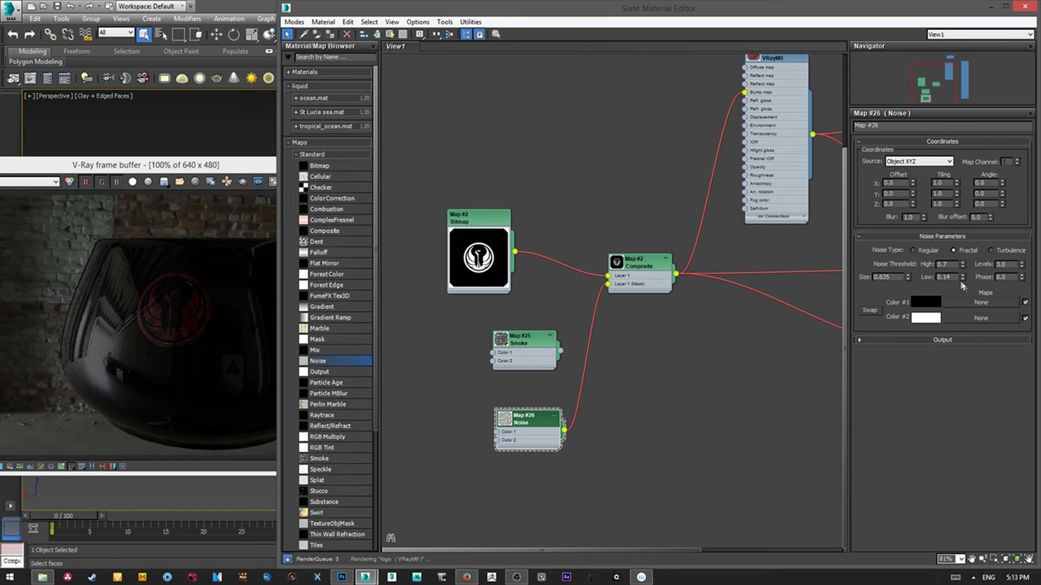
click(953, 250)
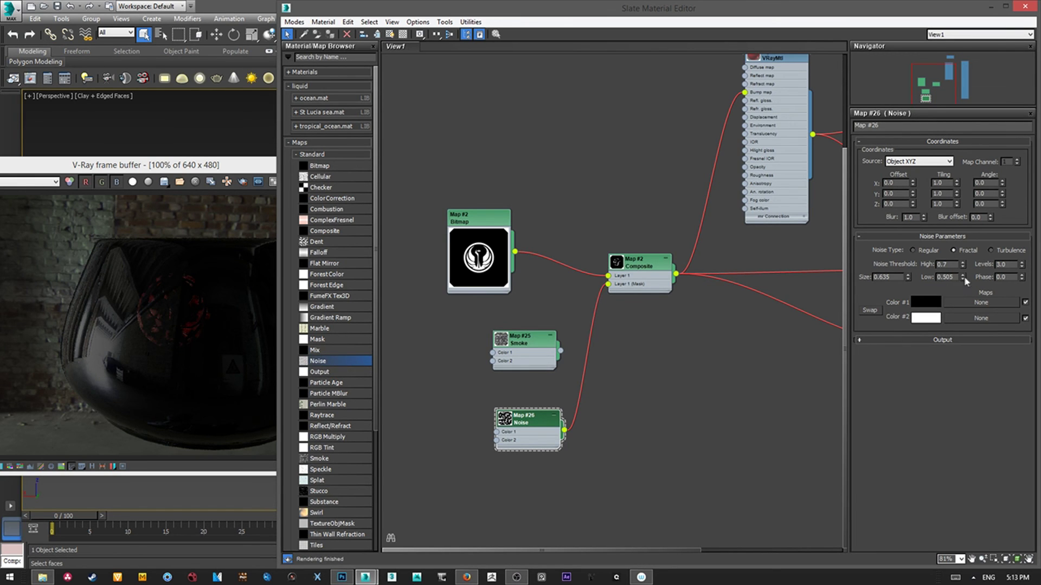
Step: Lower the noise thresholds, raise Levels to 4.9 and set Size to 6.435 to break up the decal
drag(964, 270, 1021, 259)
drag(962, 276, 964, 283)
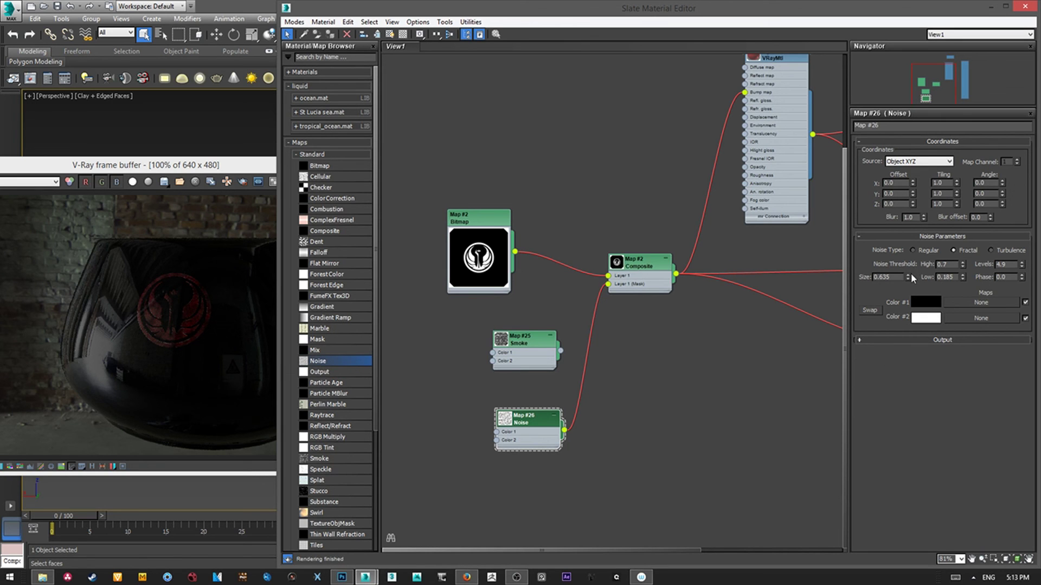
drag(892, 275, 888, 279)
middle_drag(710, 306, 604, 355)
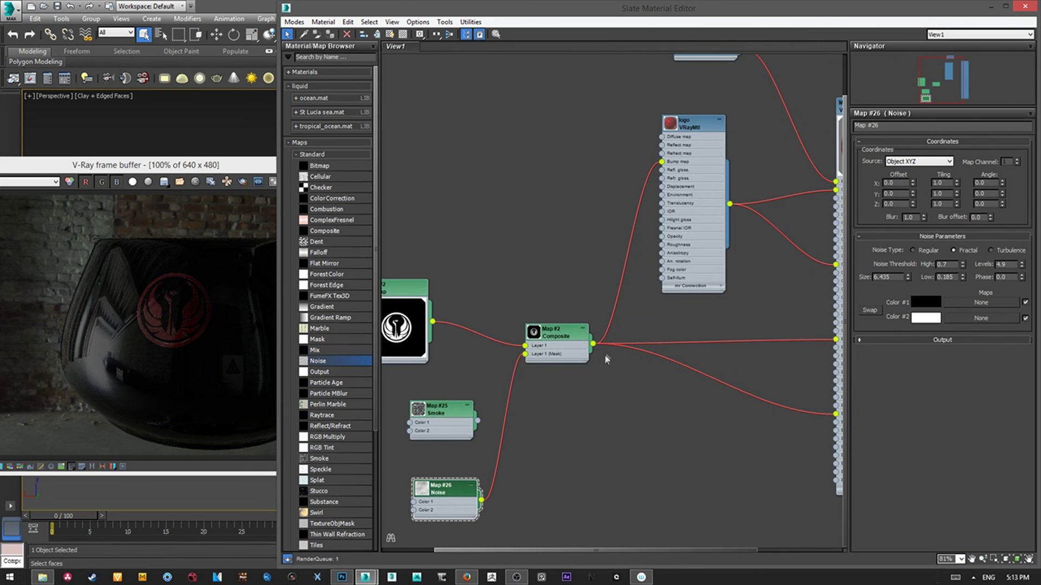
drag(555, 340, 562, 334)
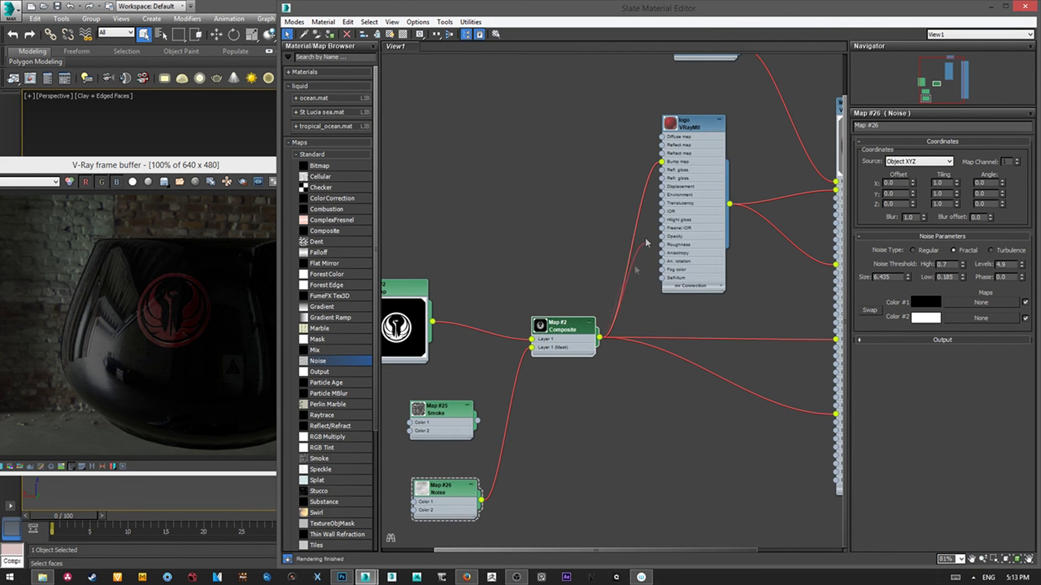
Step: Leave the material graph and orbit the Perspective viewport around the teapot's logo faces
middle_drag(662, 379, 599, 383)
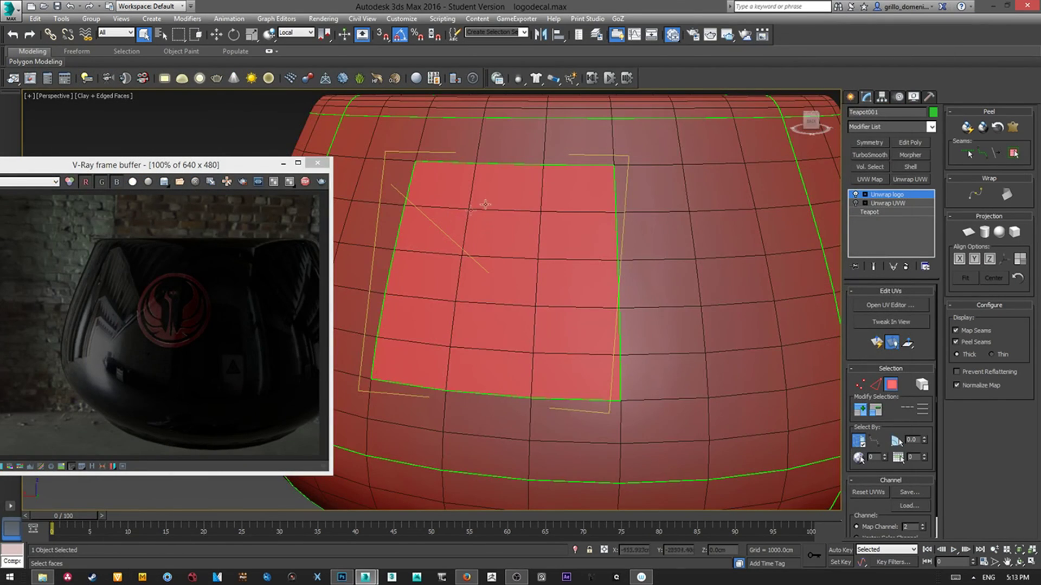
mouse_move(485, 204)
alt+middle_down()
mouse_move(514, 218)
mouse_move(500, 225)
alt+middle_up()
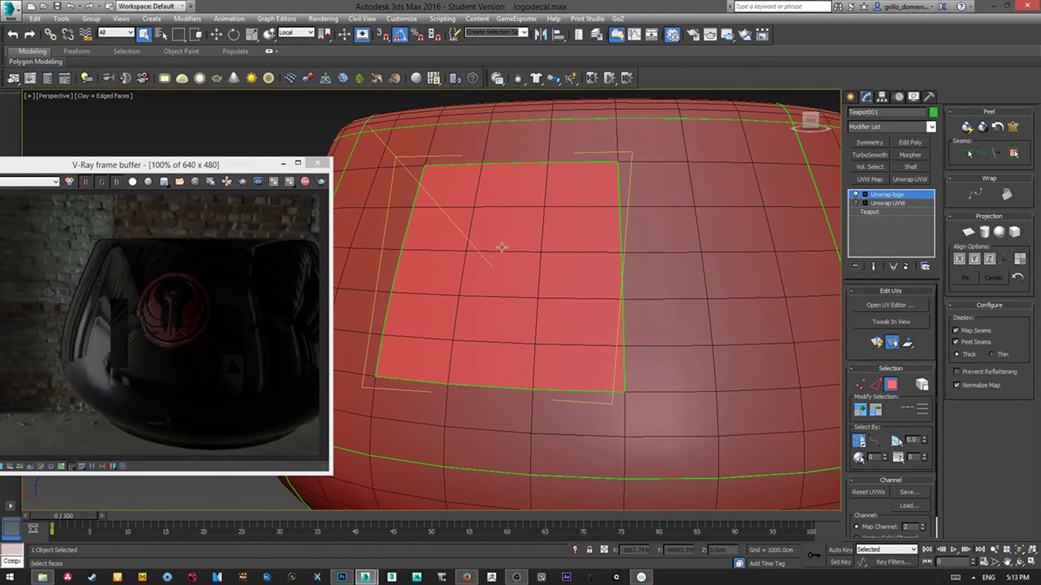